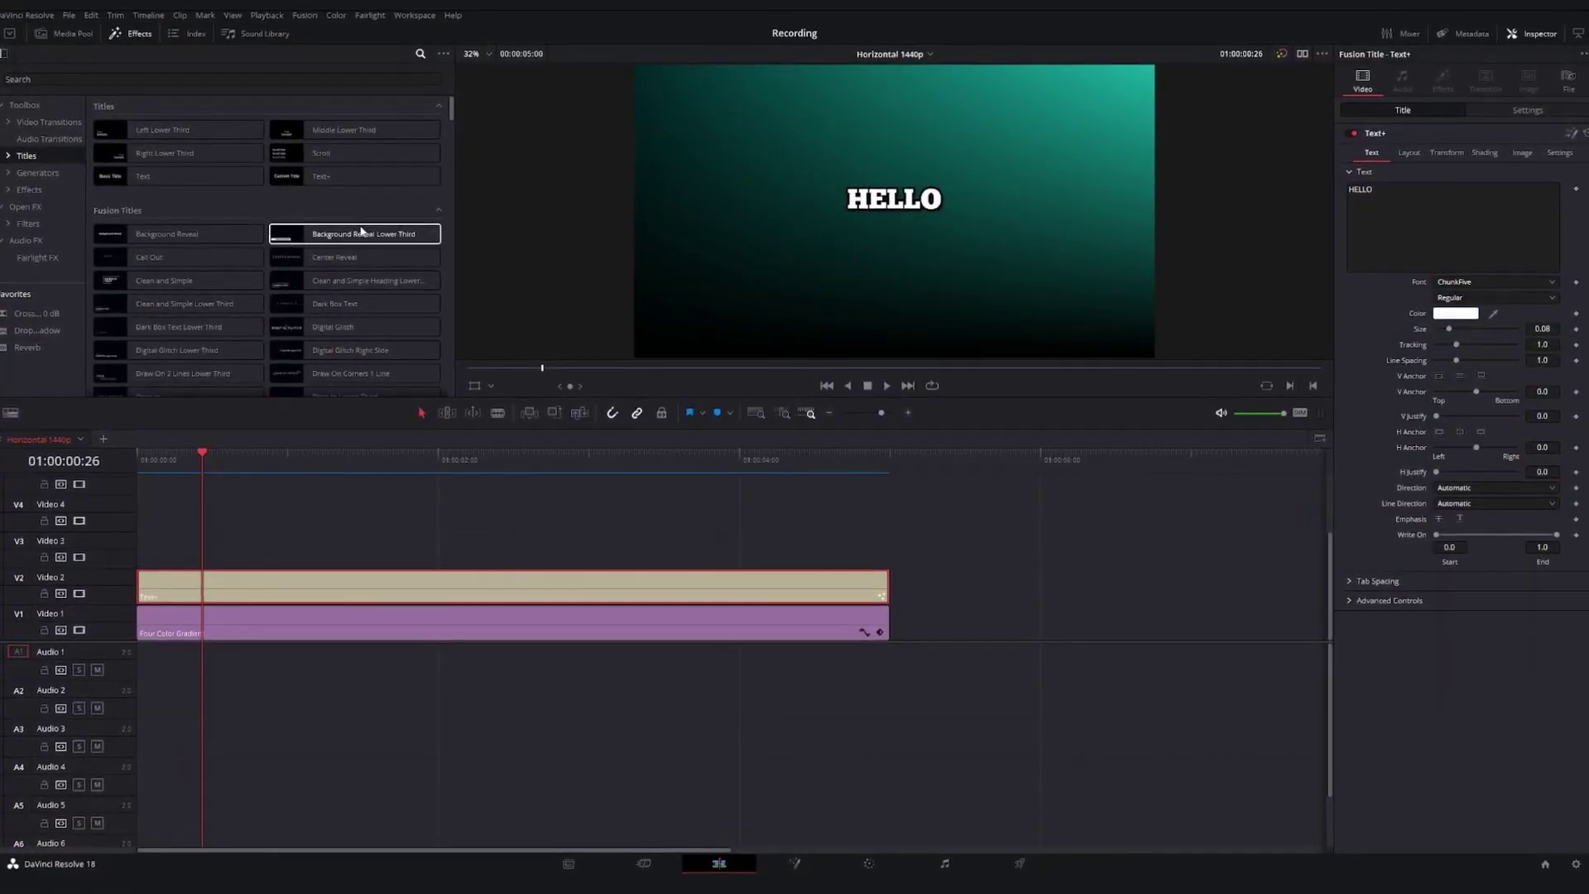
{"action": "scroll", "coordinate": [360, 223], "scroll_direction": "down", "scroll_amount": 3}
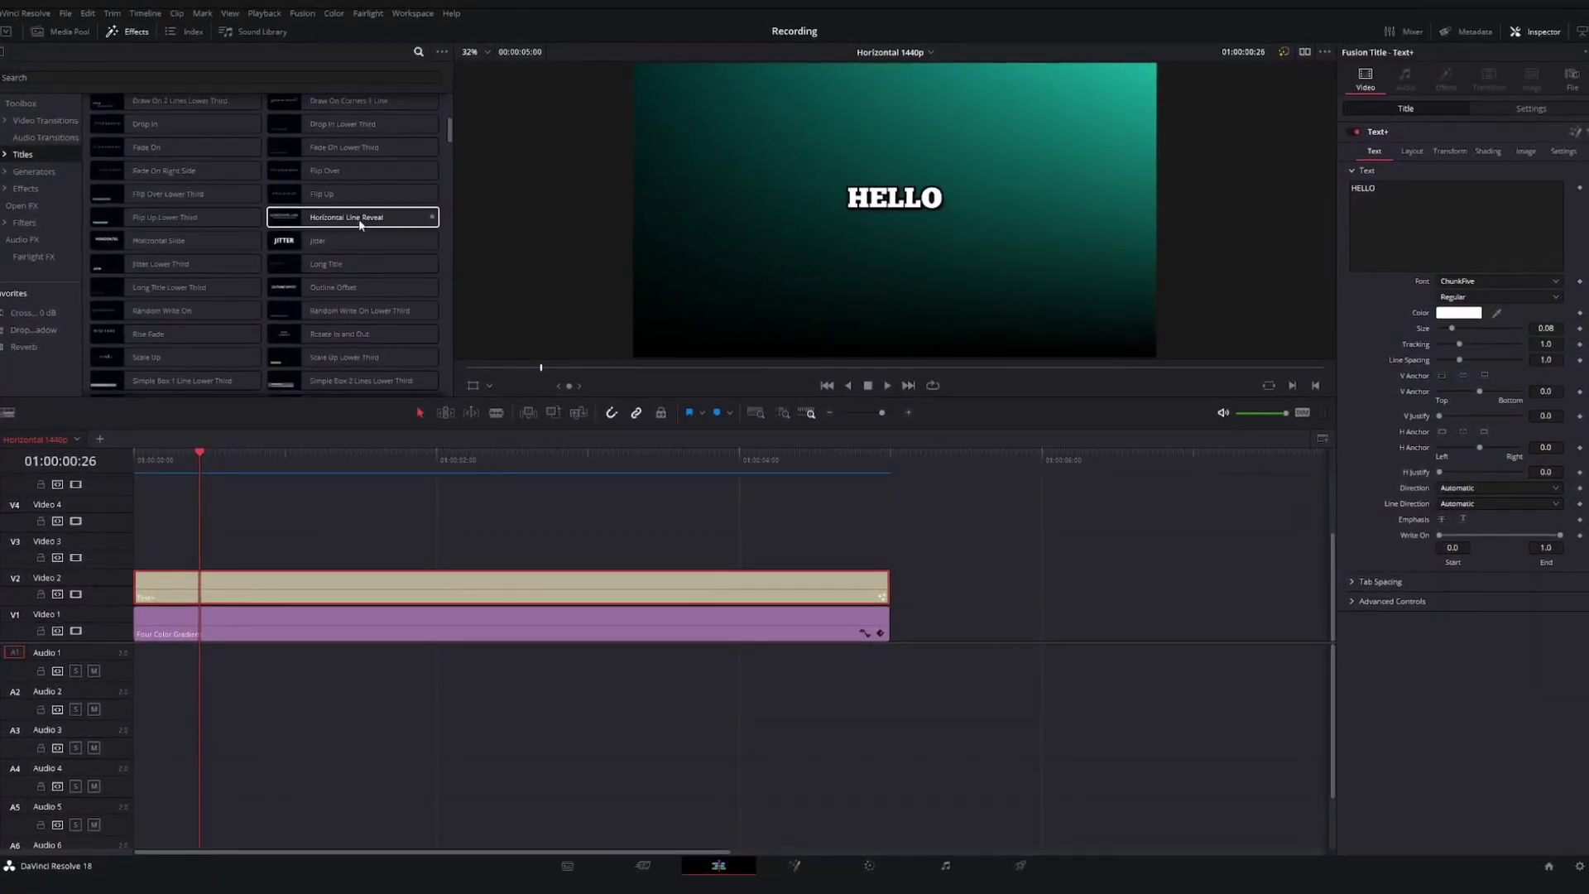
{"action": "scroll", "coordinate": [361, 223], "scroll_direction": "down", "scroll_amount": 5}
{"action": "scroll", "coordinate": [358, 150], "scroll_direction": "down", "scroll_amount": 3}
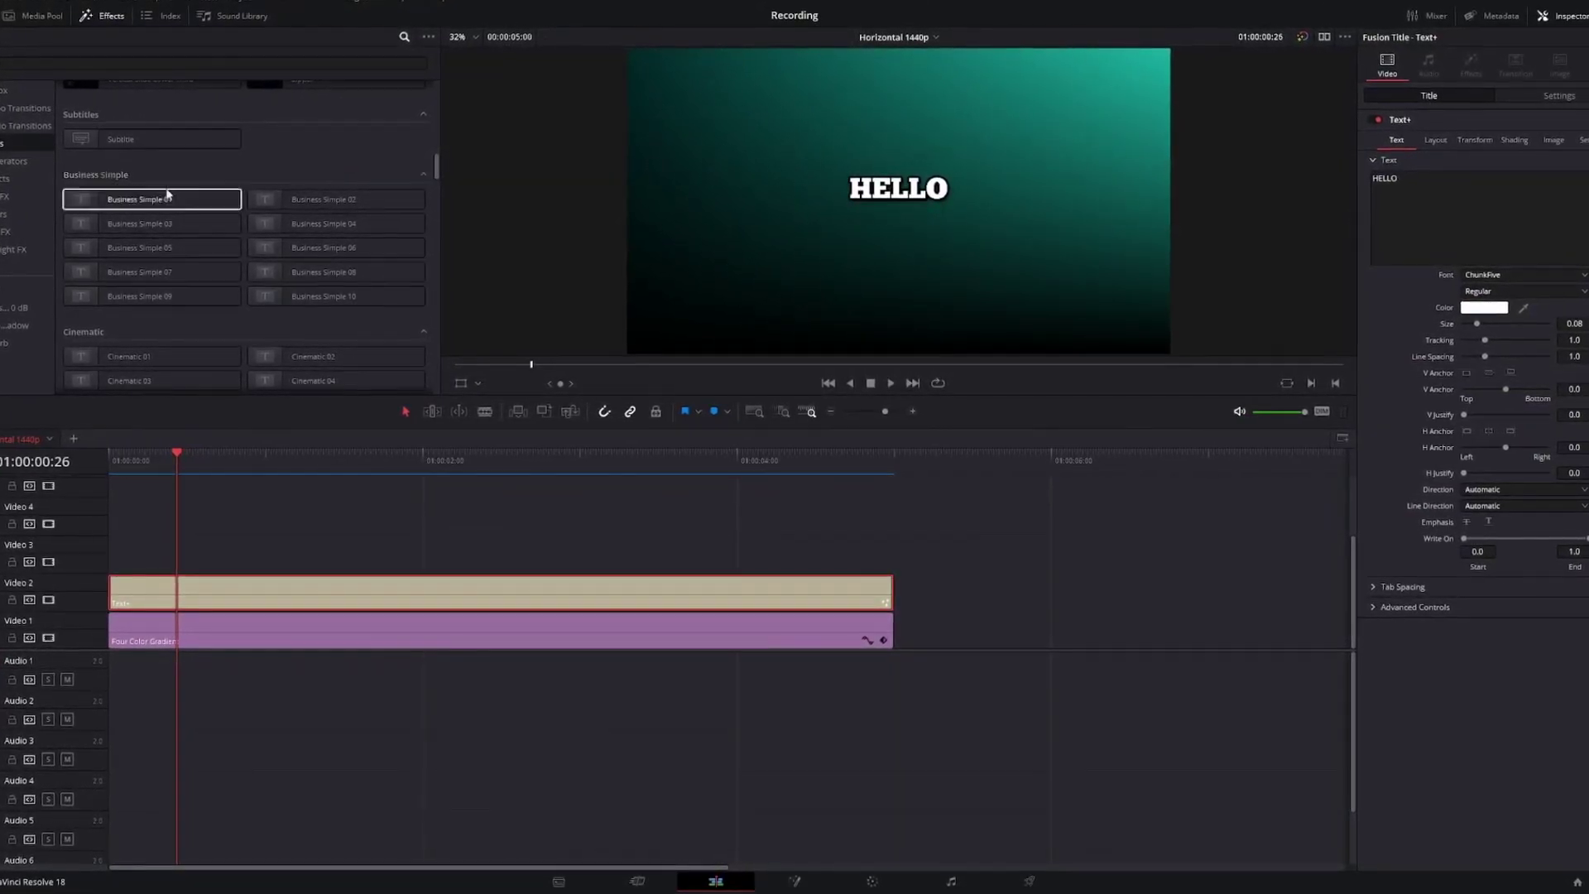
Add the Business Simple 01 title to the timeline, preview it, and open it in Fusion.
{"action": "left_click_drag", "start_coordinate": [168, 196], "coordinate": [180, 554]}
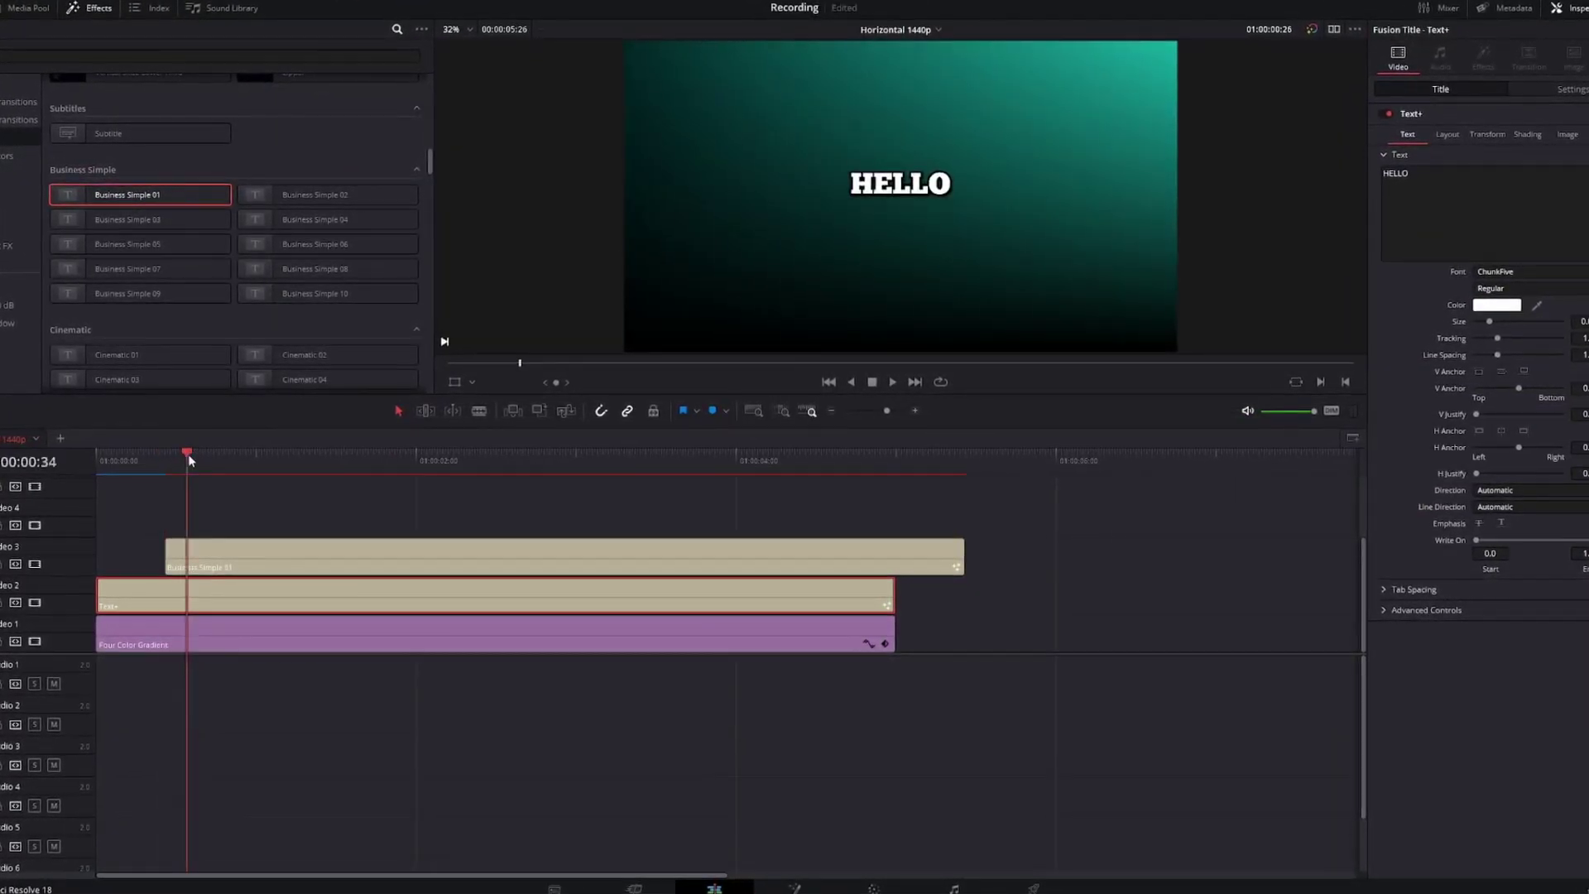
{"action": "mouse_move", "coordinate": [188, 458]}
{"action": "left_mouse_down"}
{"action": "mouse_move", "coordinate": [356, 457]}
{"action": "mouse_move", "coordinate": [284, 457]}
{"action": "left_mouse_up"}
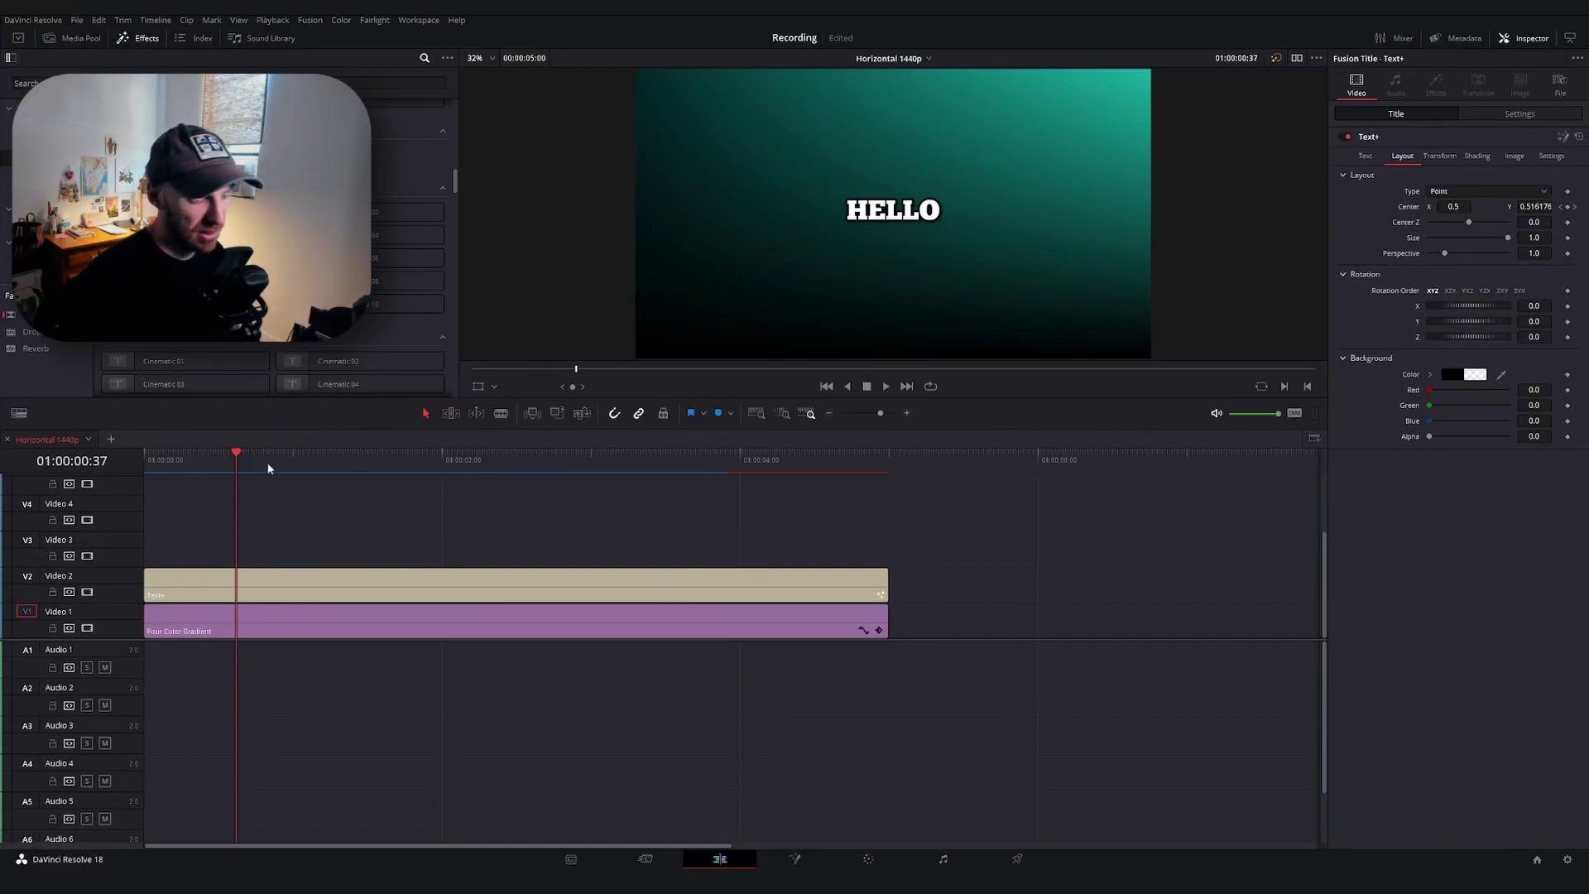
{"action": "left_click", "coordinate": [795, 858]}
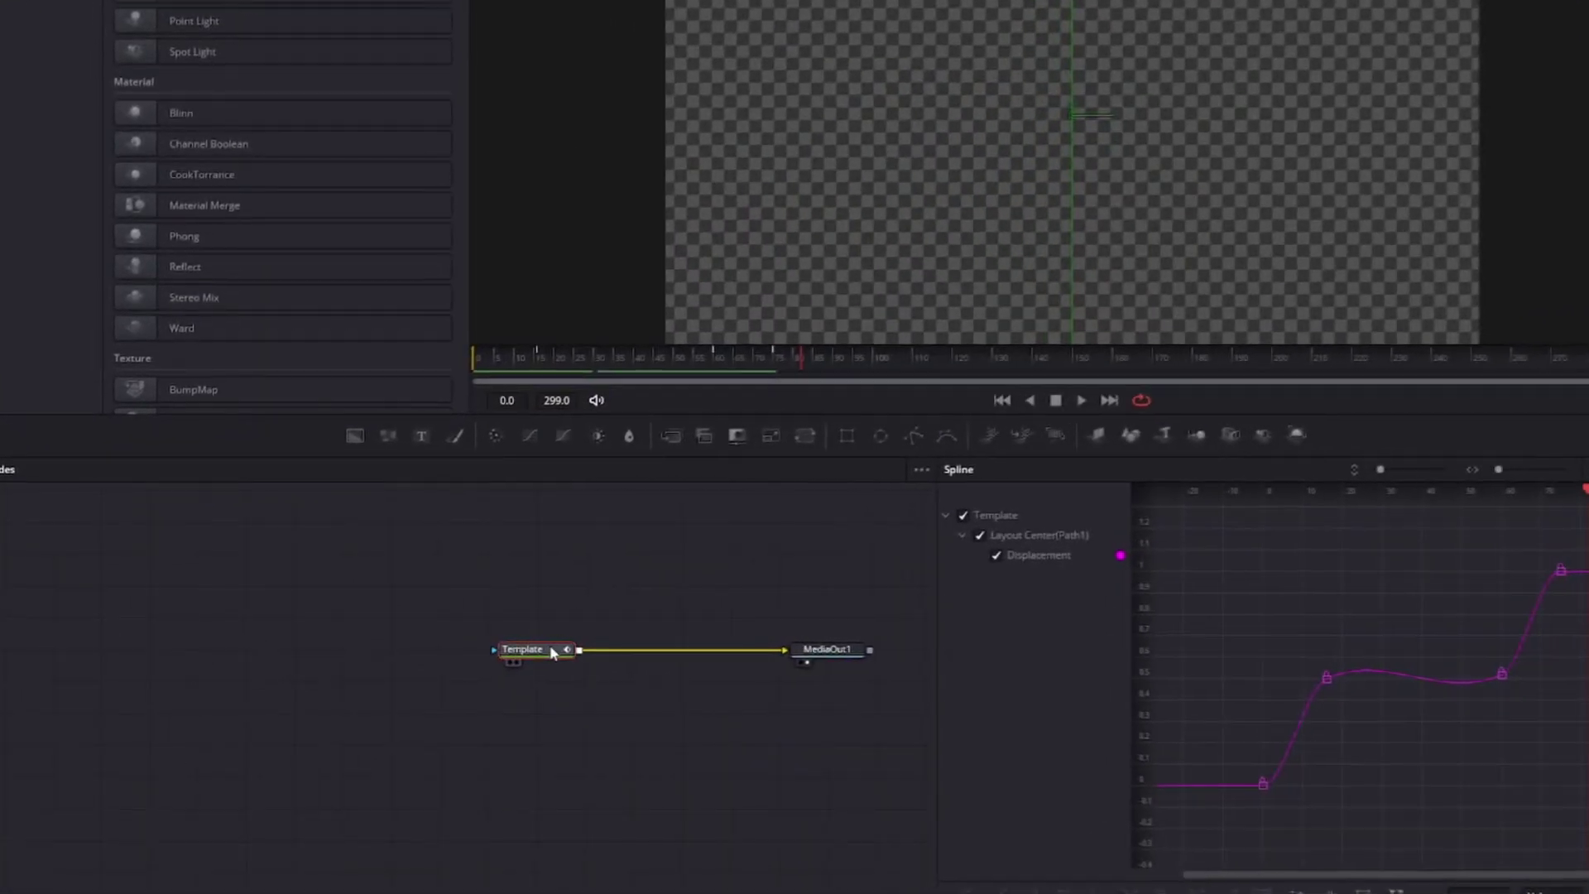
Save the Template node's settings to the Desktop as 'Slide In Slide Out.setting'.
{"action": "right_click", "coordinate": [430, 640]}
{"action": "mouse_move", "coordinate": [594, 612]}
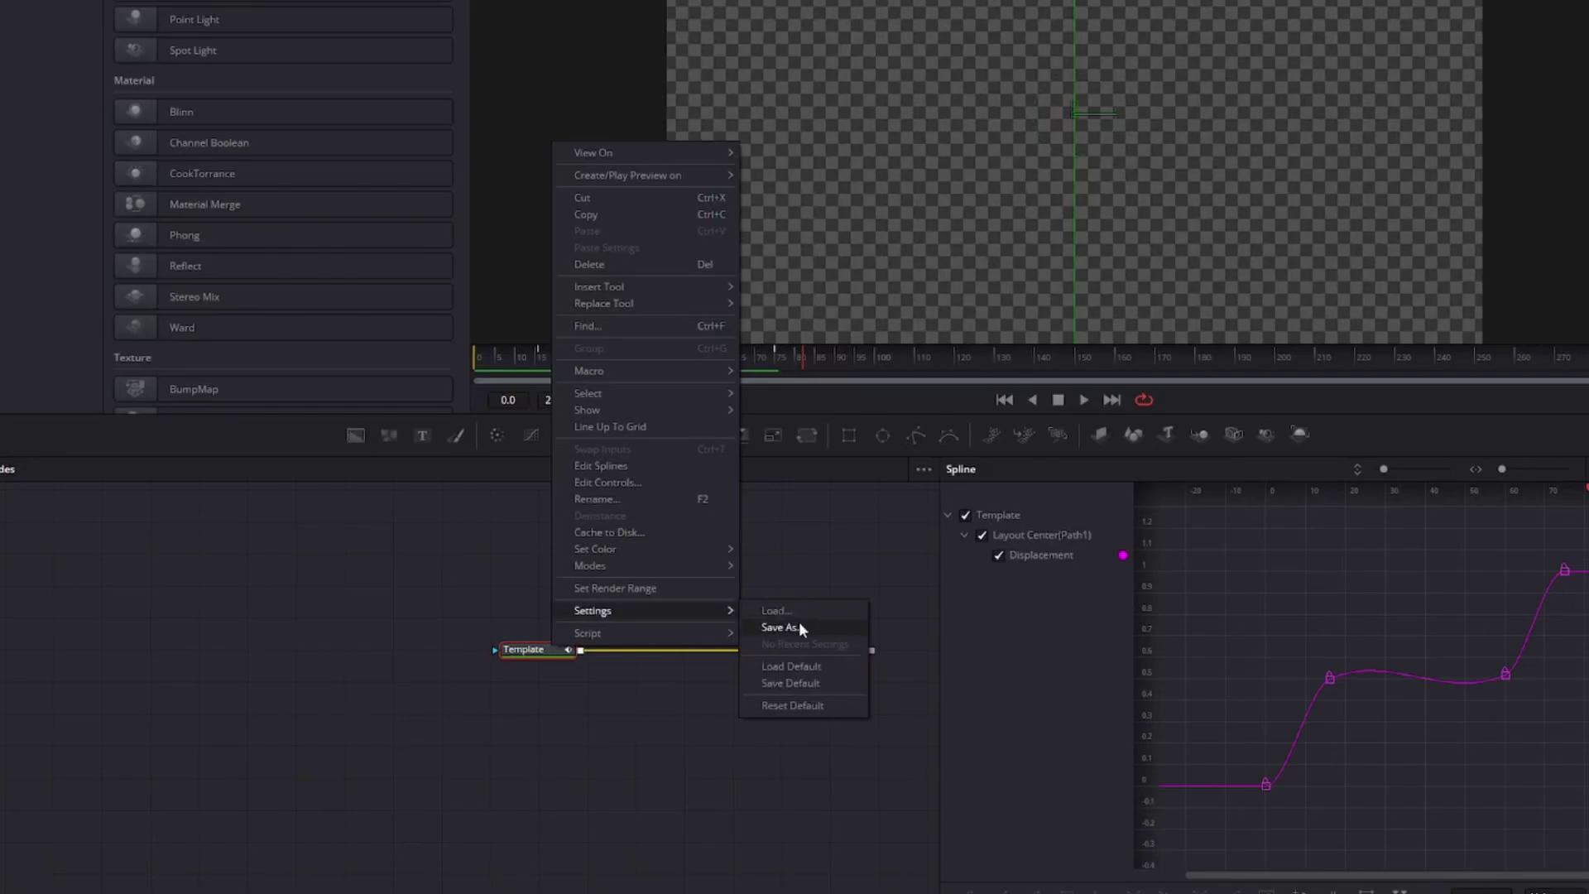
{"action": "left_click", "coordinate": [799, 625]}
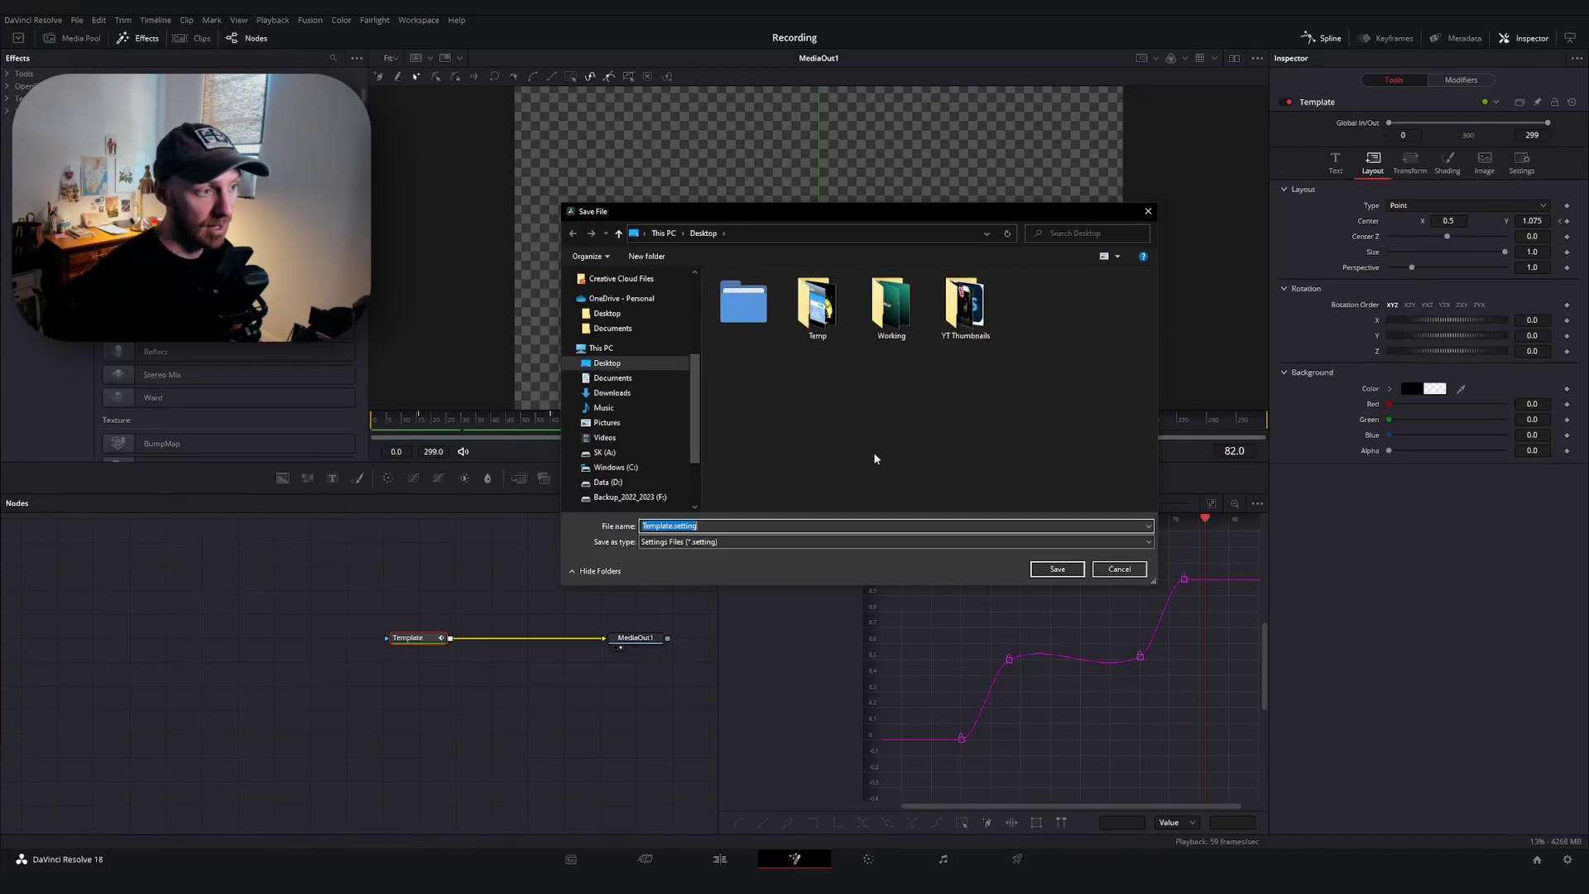
{"action": "left_click", "coordinate": [673, 526]}
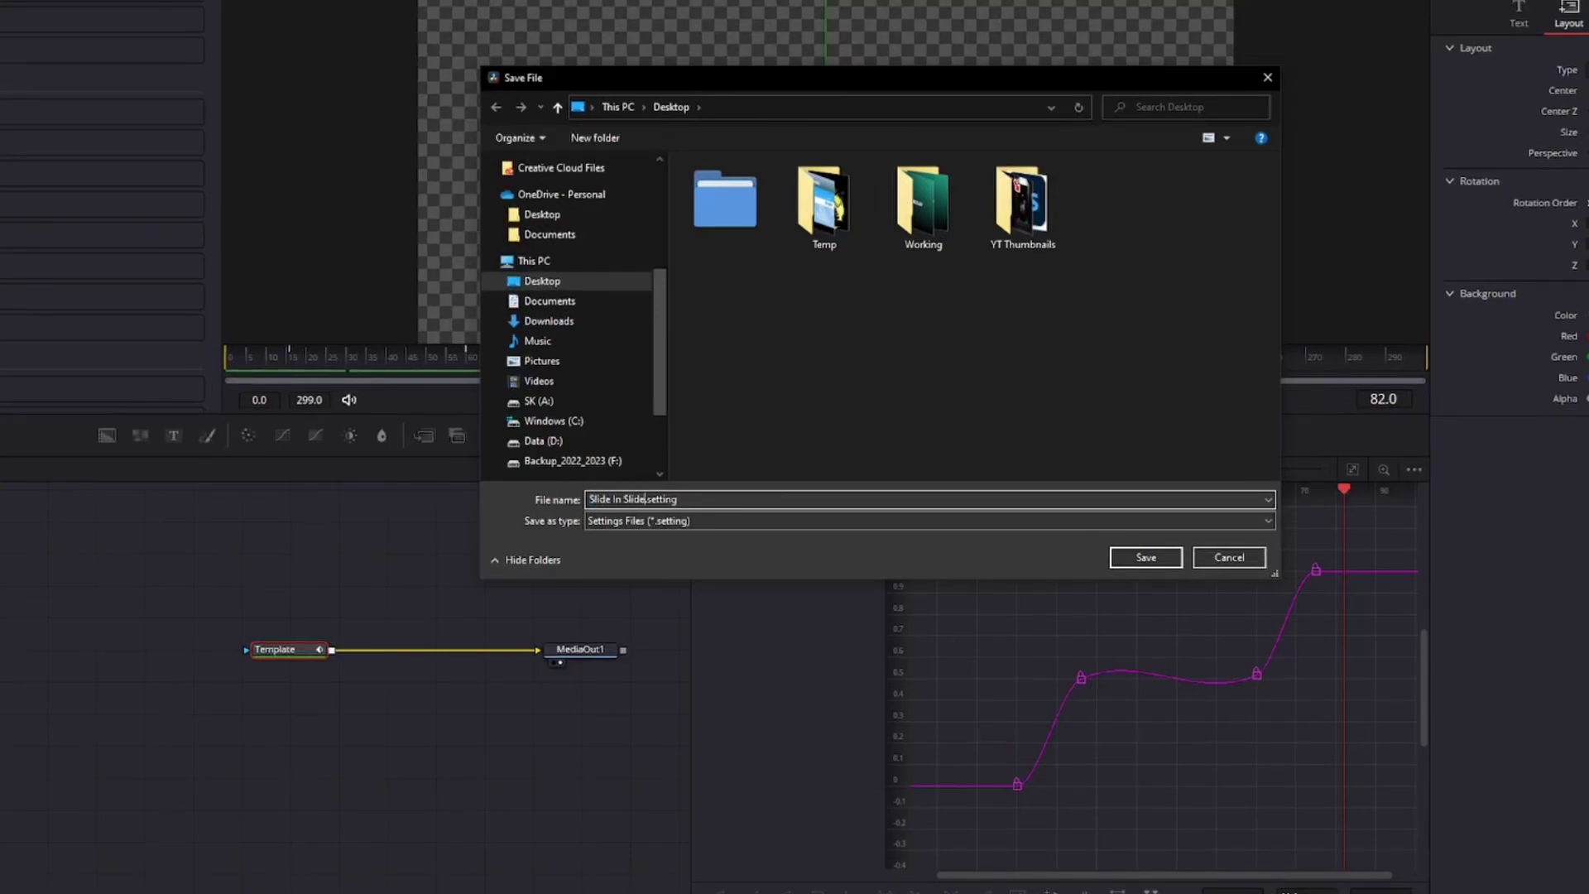
{"action": "key", "text": "Return"}
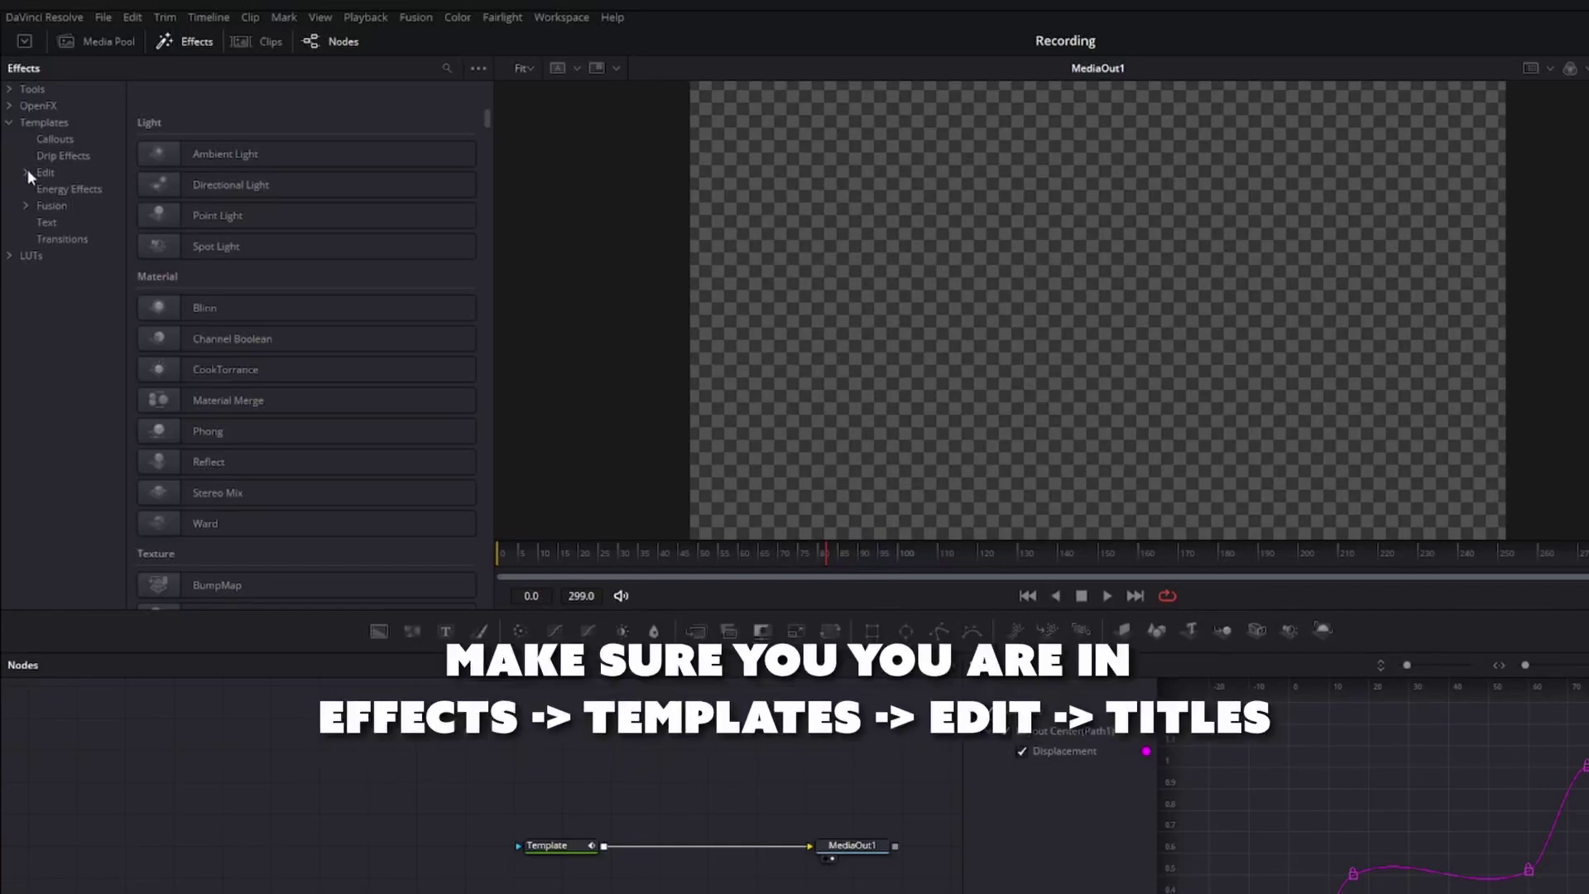
Expand Templates › Edit in the Effects library and select the Titles collection.
{"action": "left_click", "coordinate": [25, 169]}
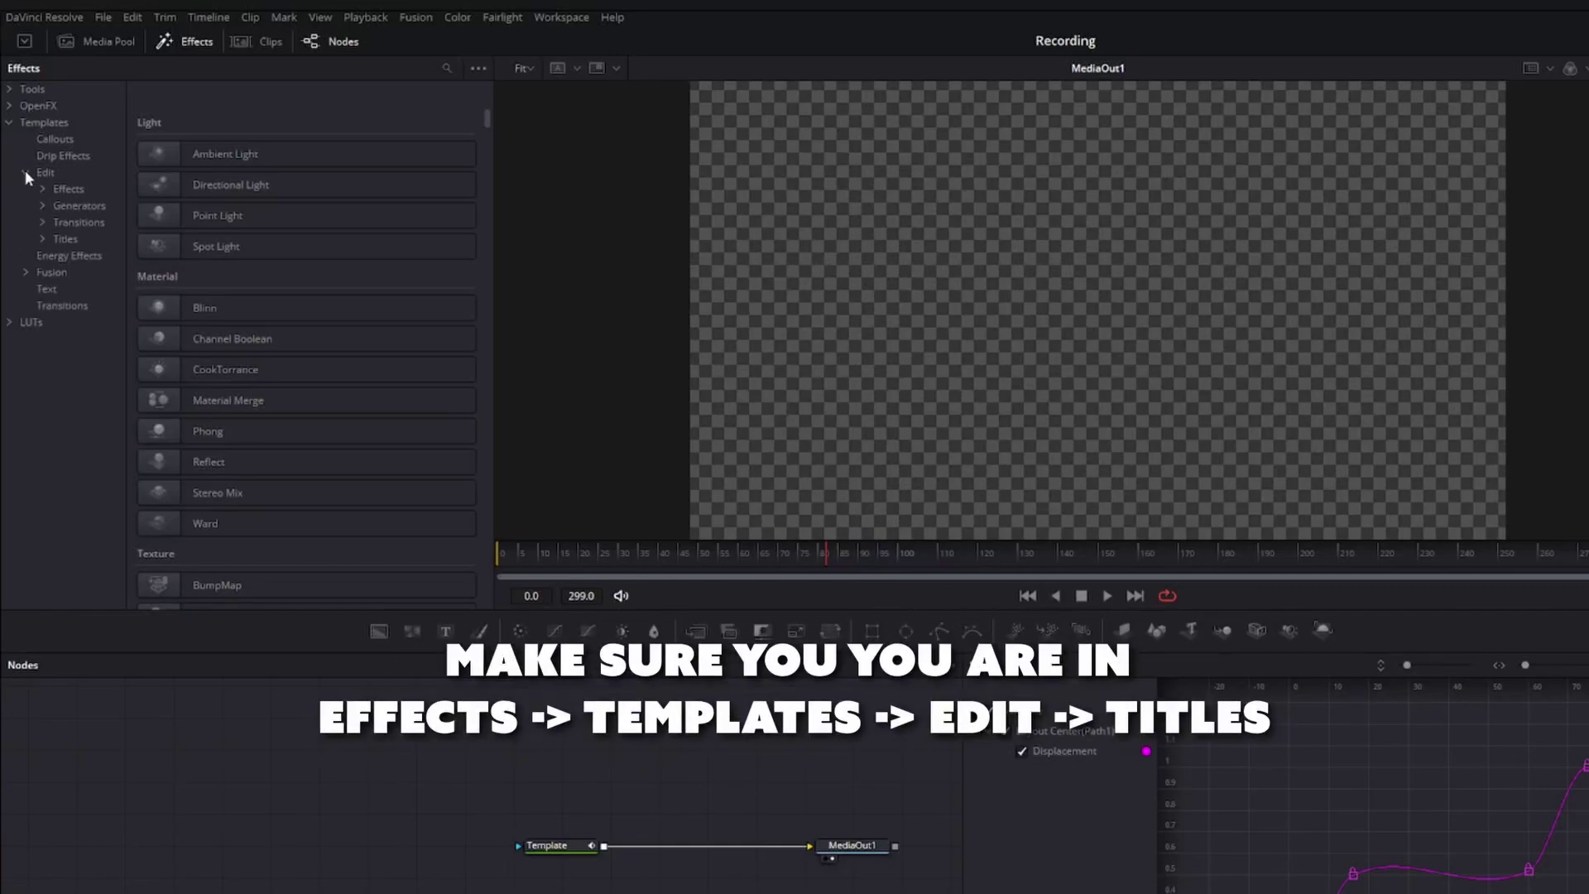
{"action": "left_click", "coordinate": [66, 237]}
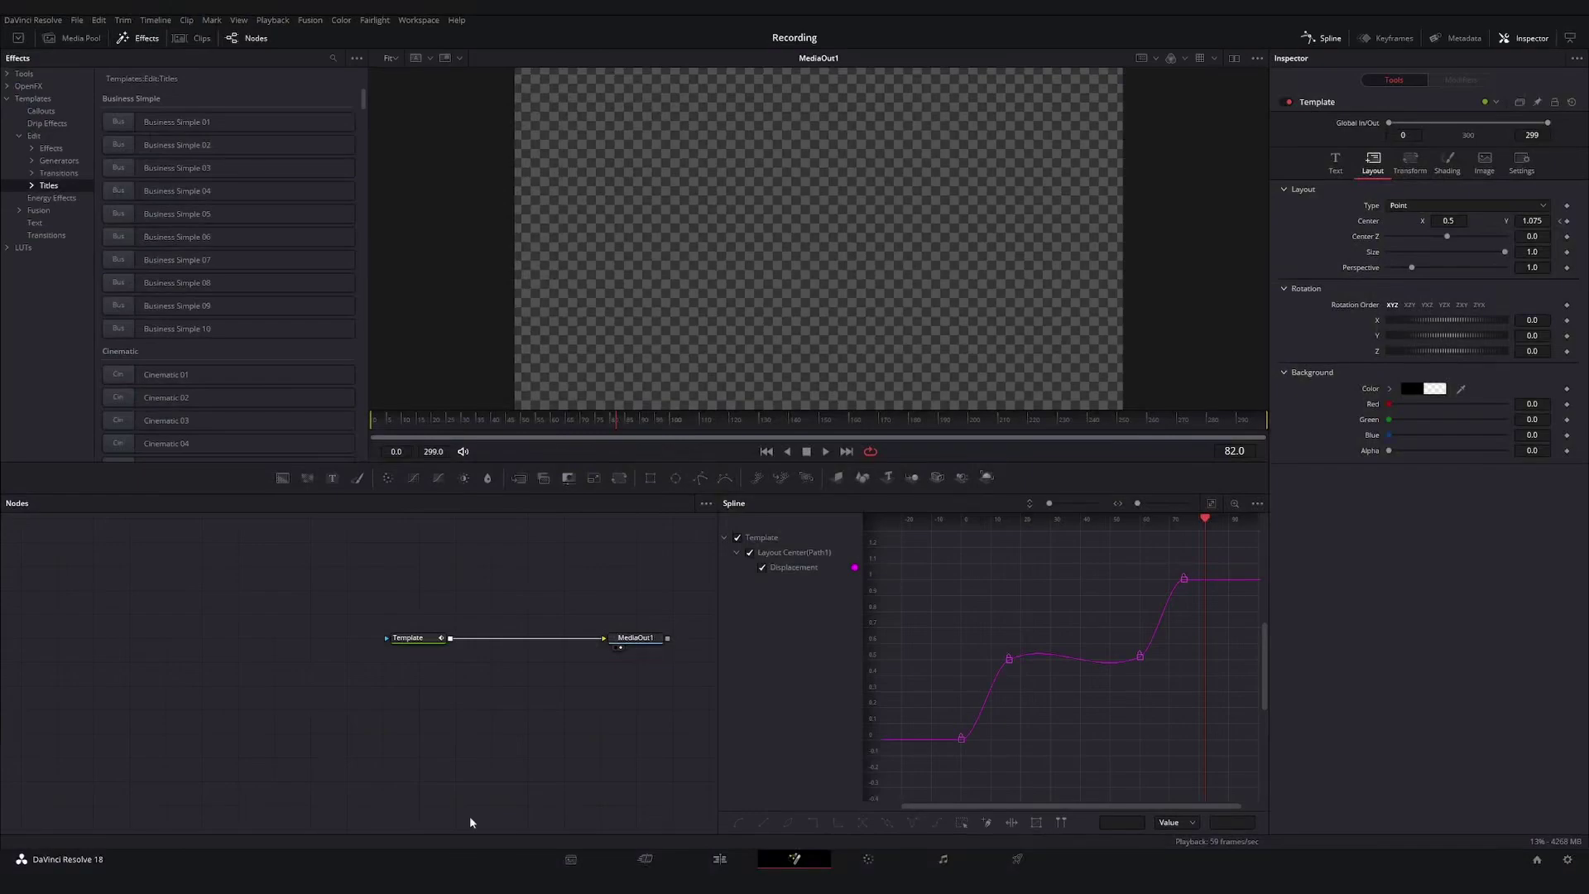
Drag Slide In Slide Out.setting from the Desktop folder into Resolve's Edit Titles templates.
{"action": "key", "text": "super+e"}
{"action": "scroll", "coordinate": [533, 367], "scroll_direction": "up", "scroll_amount": 3}
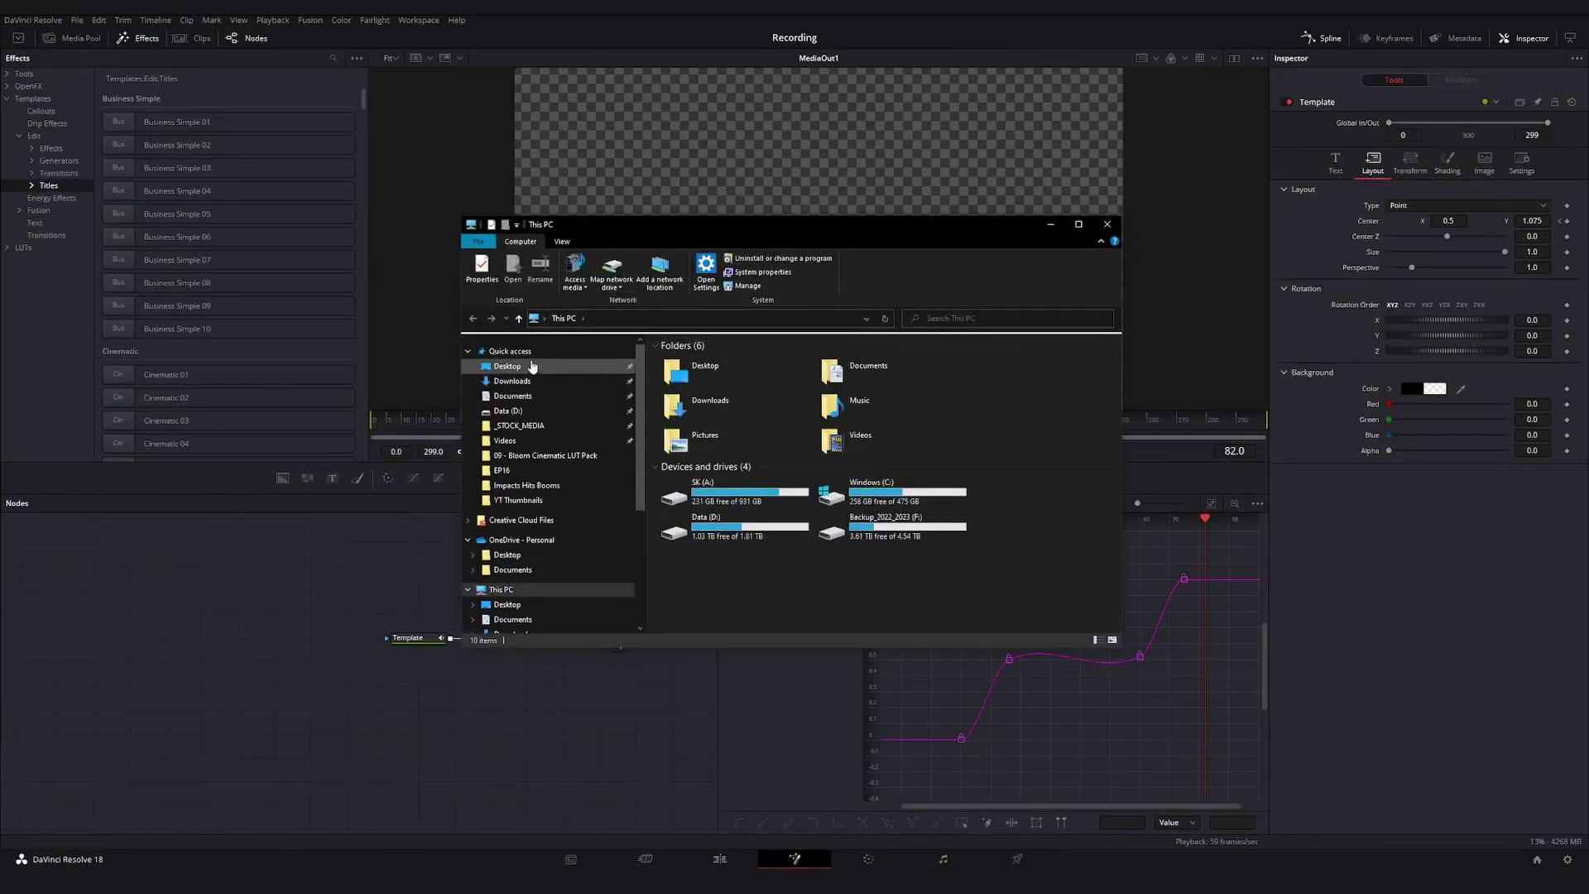
{"action": "left_click", "coordinate": [531, 367]}
{"action": "left_click_drag", "start_coordinate": [713, 227], "coordinate": [831, 176]}
{"action": "left_click_drag", "start_coordinate": [830, 362], "coordinate": [224, 94]}
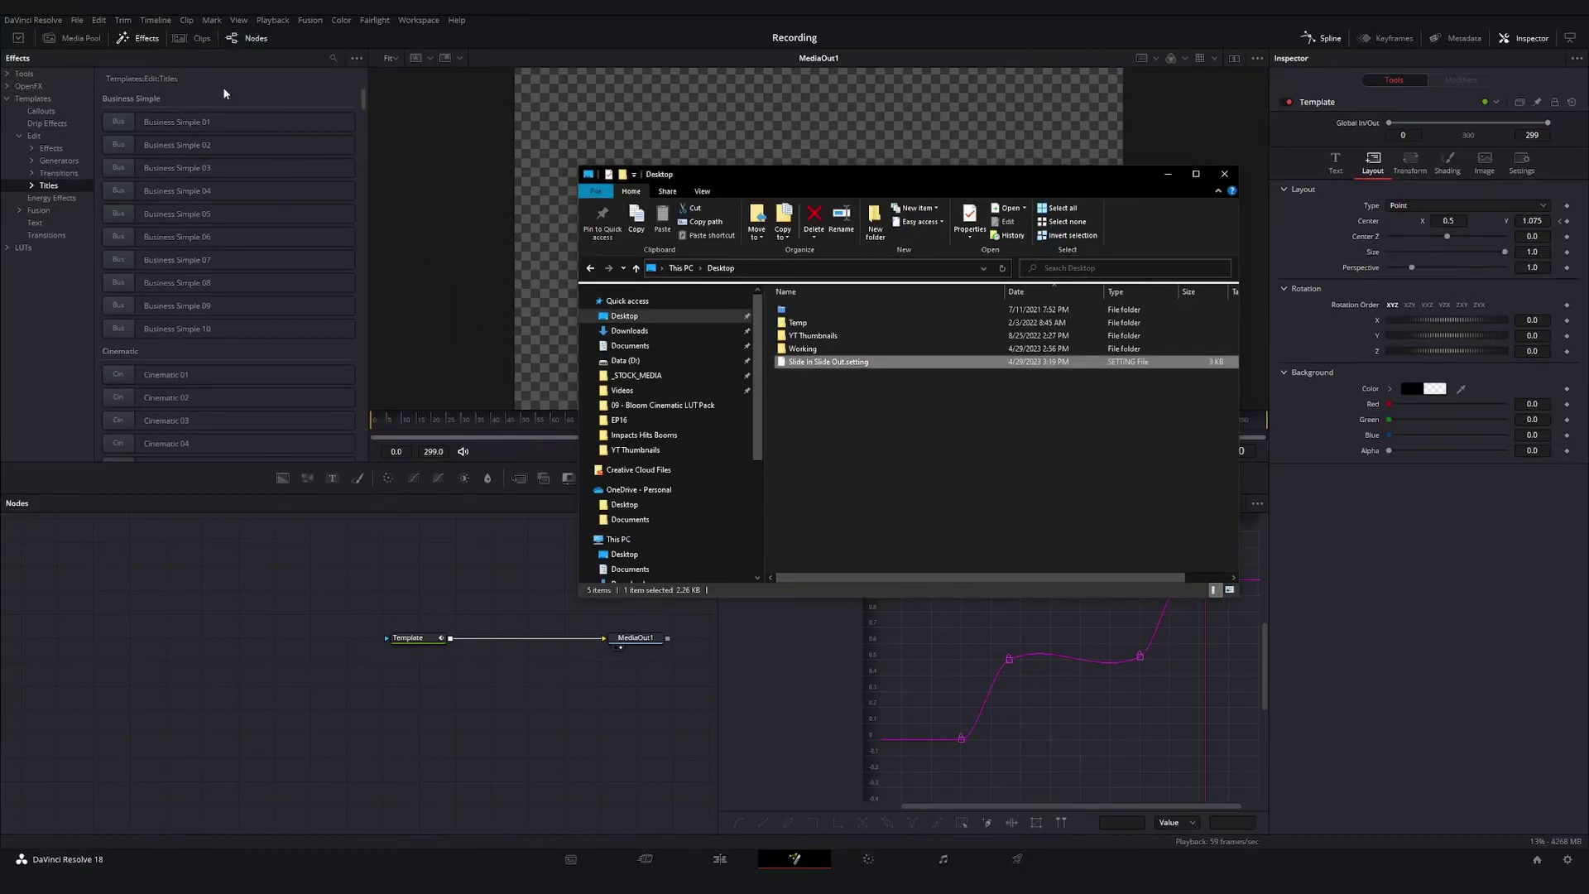
{"action": "left_click", "coordinate": [255, 96]}
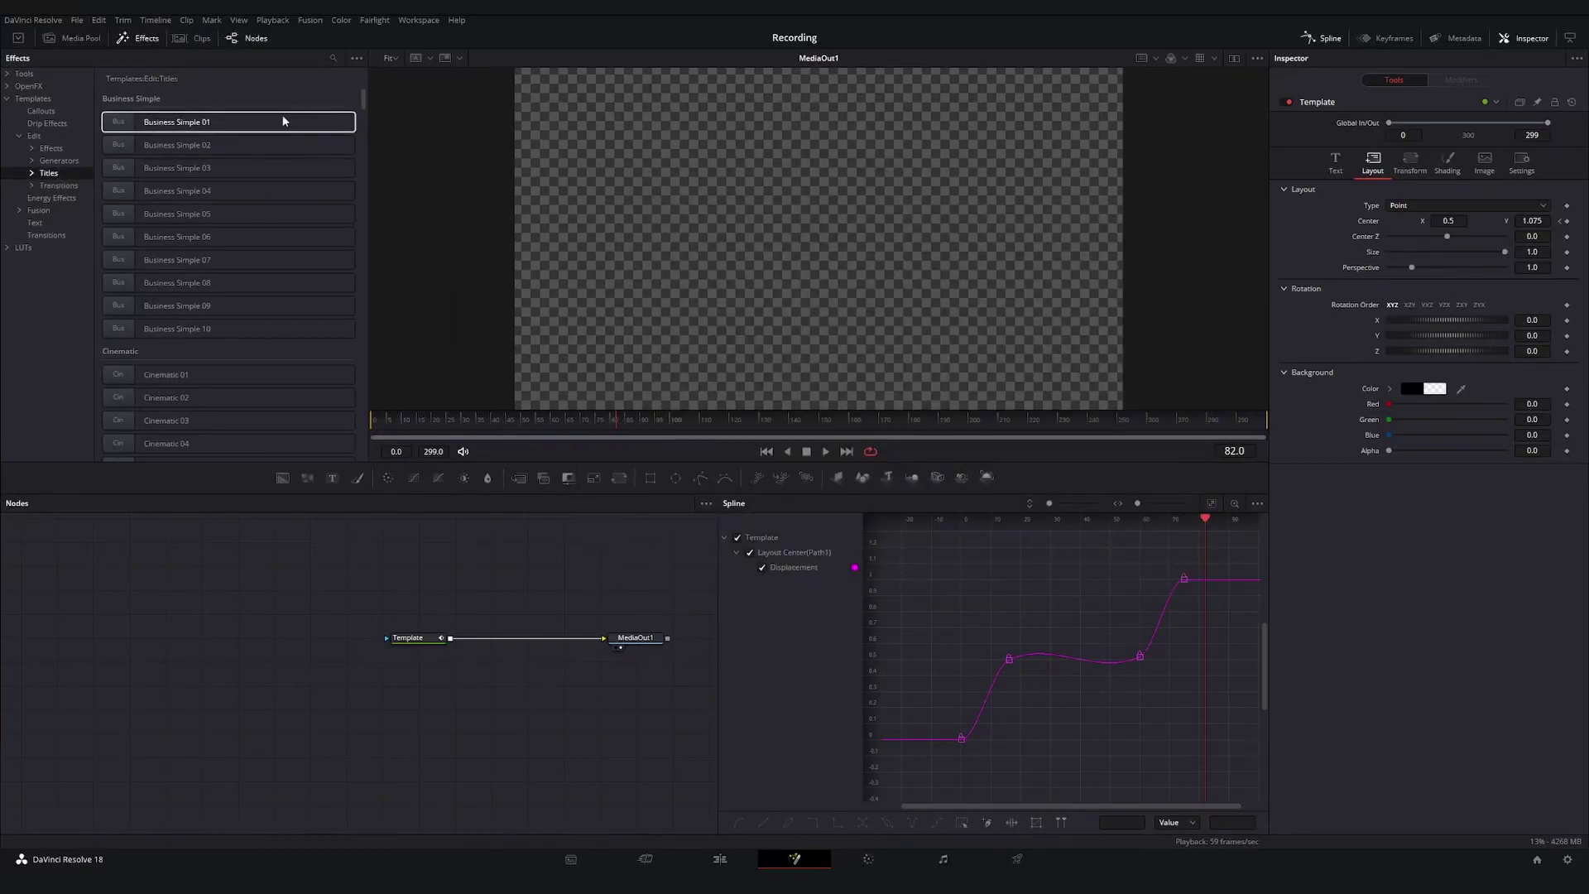
{"action": "scroll", "coordinate": [277, 122], "scroll_direction": "down", "scroll_amount": 8}
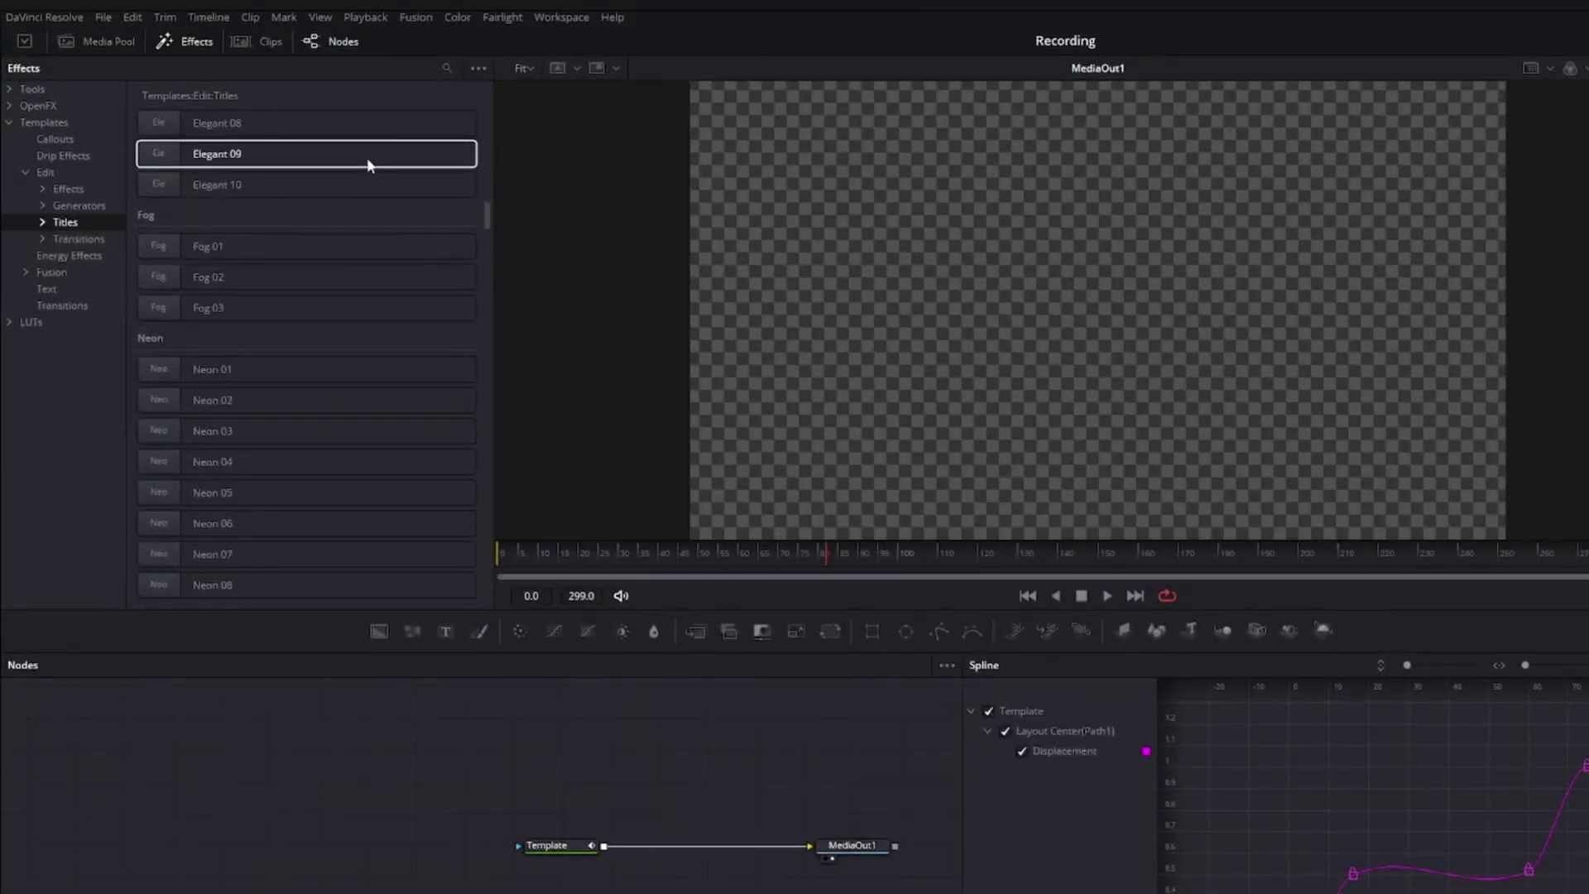
{"action": "scroll", "coordinate": [366, 158], "scroll_direction": "down", "scroll_amount": 5}
{"action": "scroll", "coordinate": [363, 161], "scroll_direction": "down", "scroll_amount": 5}
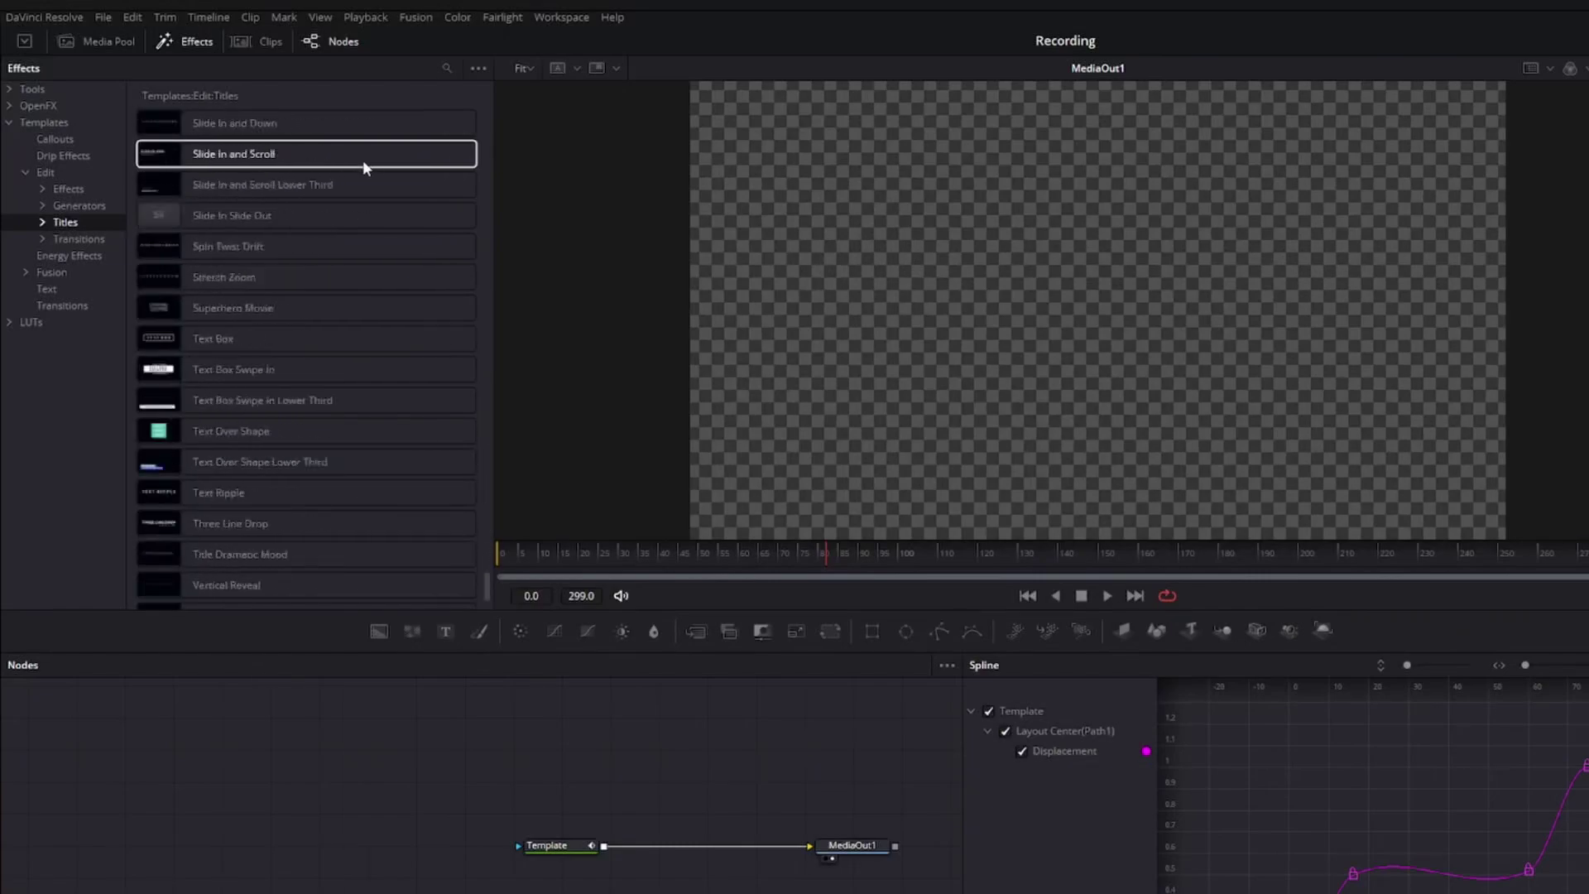
{"action": "scroll", "coordinate": [363, 161], "scroll_direction": "down", "scroll_amount": 5}
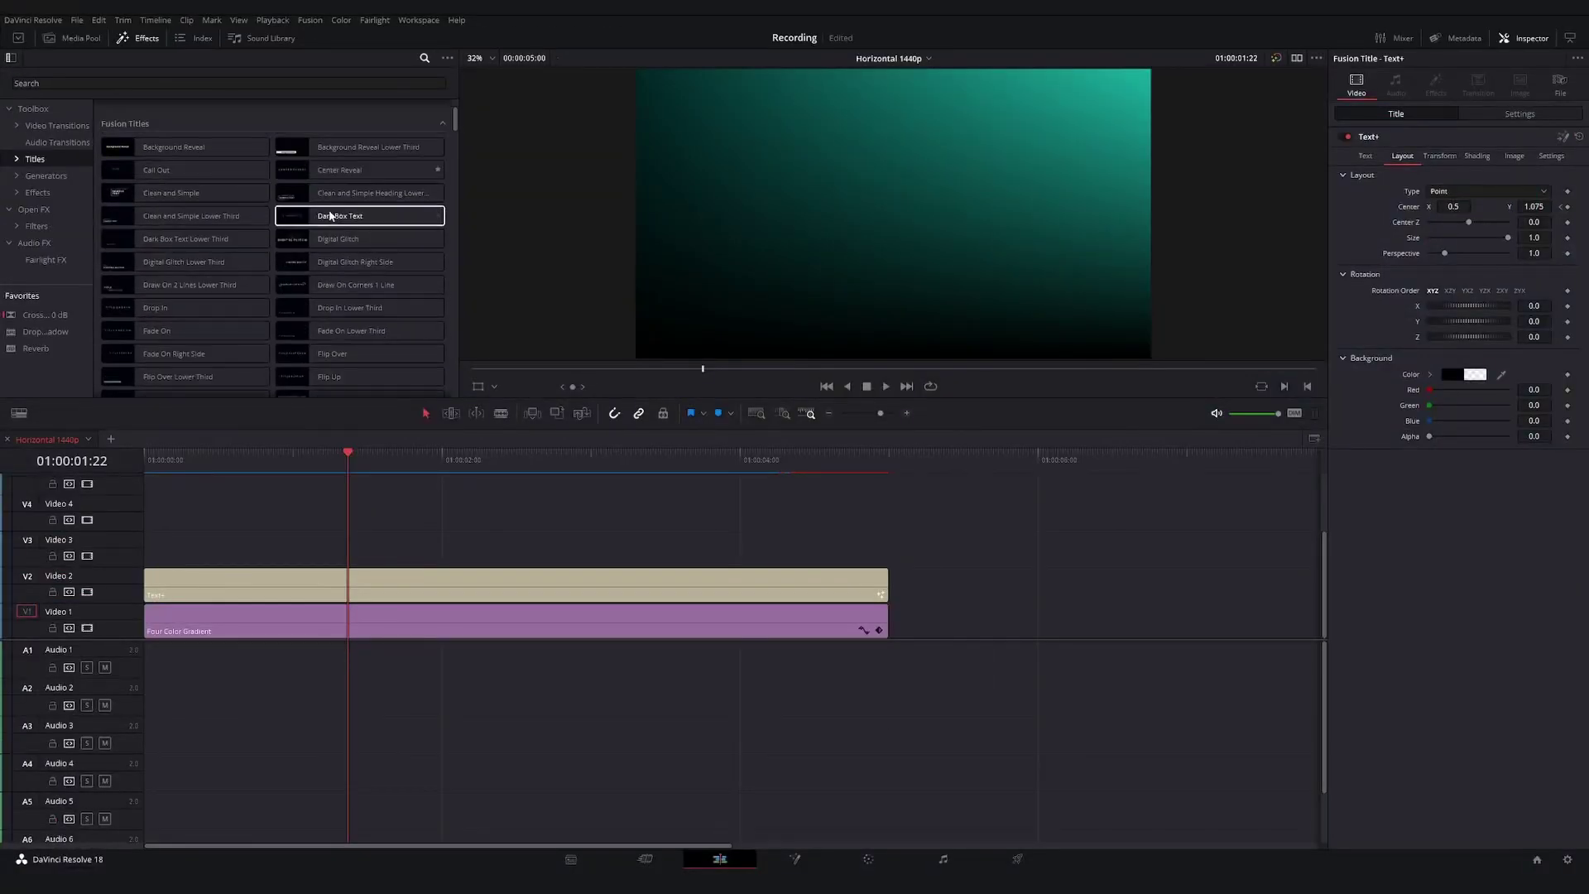
{"action": "scroll", "coordinate": [329, 216], "scroll_direction": "down", "scroll_amount": 3}
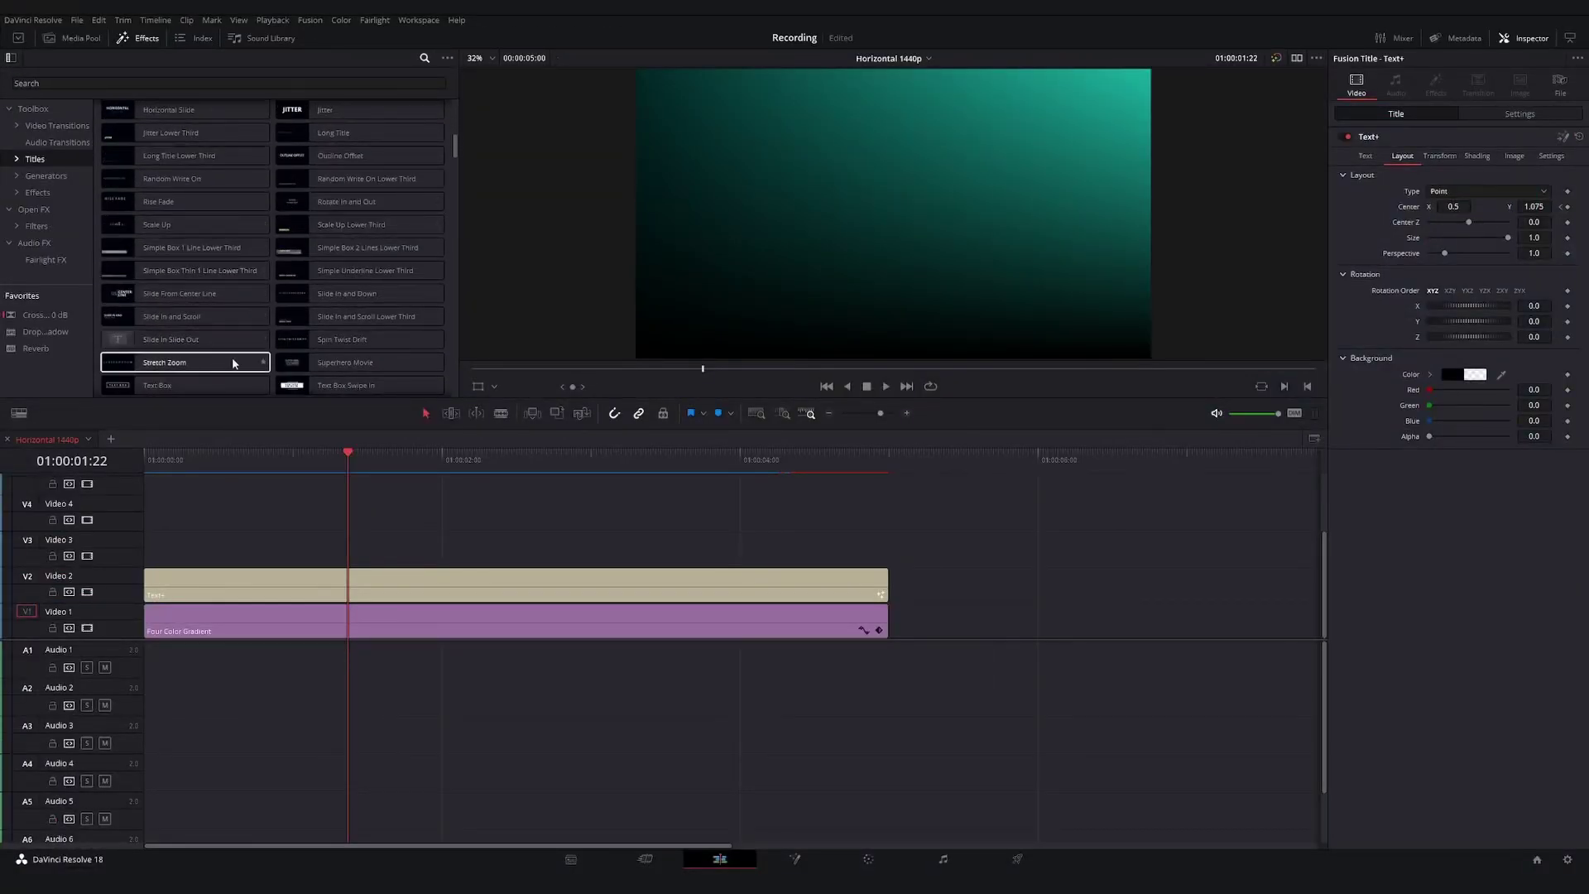
Place the Slide In Slide Out title on the timeline after the clips and play its animation.
{"action": "left_click_drag", "start_coordinate": [169, 351], "coordinate": [903, 553]}
{"action": "left_click", "coordinate": [894, 458]}
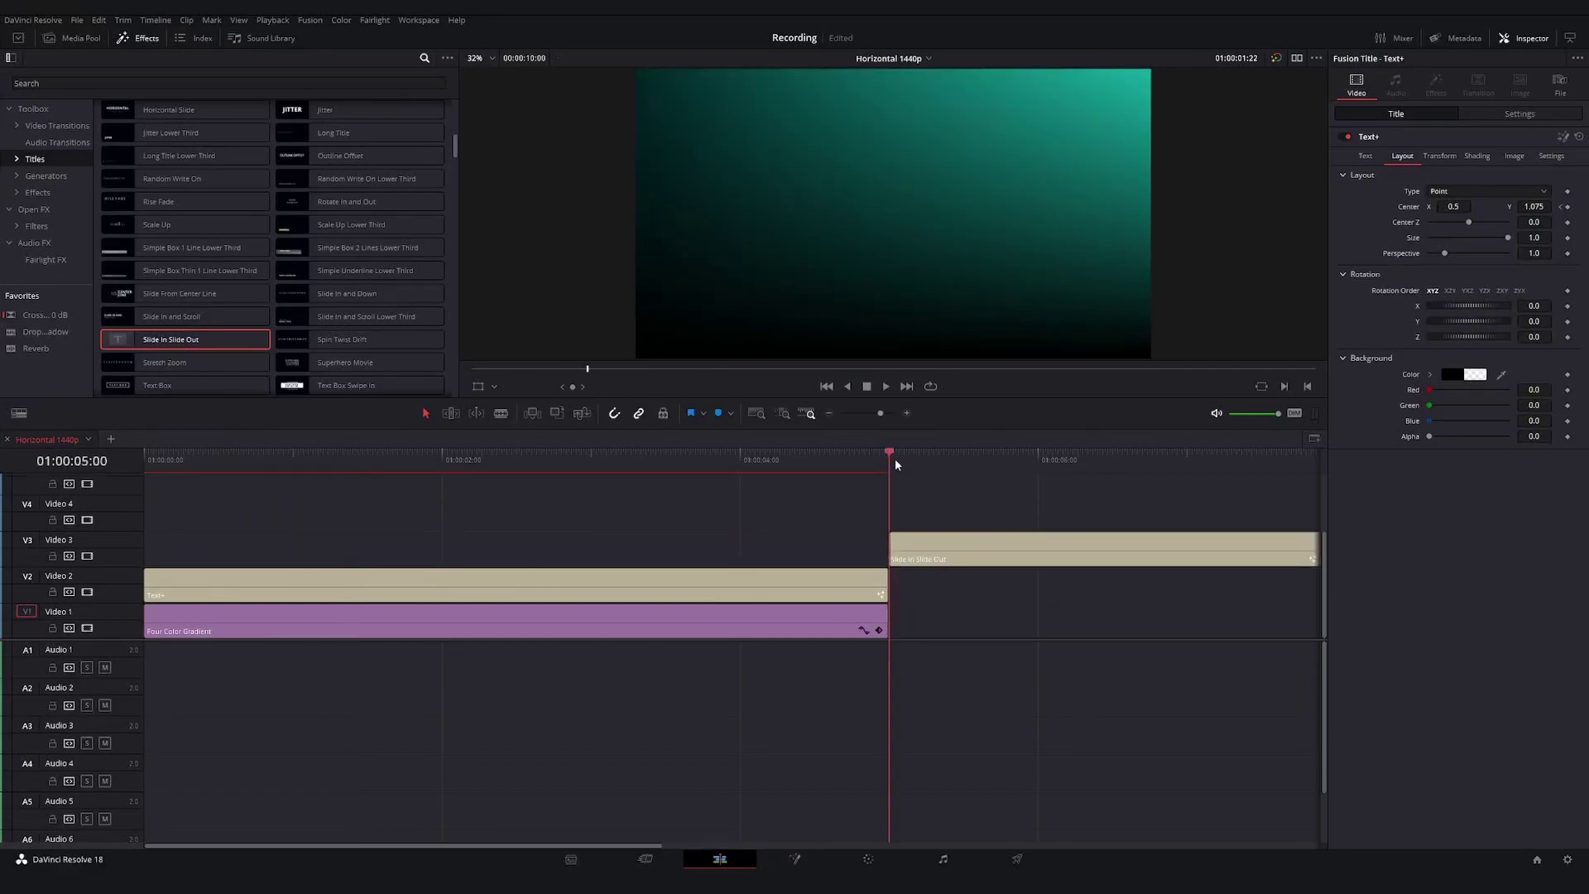
{"action": "key", "text": "space"}
{"action": "scroll", "coordinate": [739, 455], "scroll_direction": "right", "scroll_amount": 2}
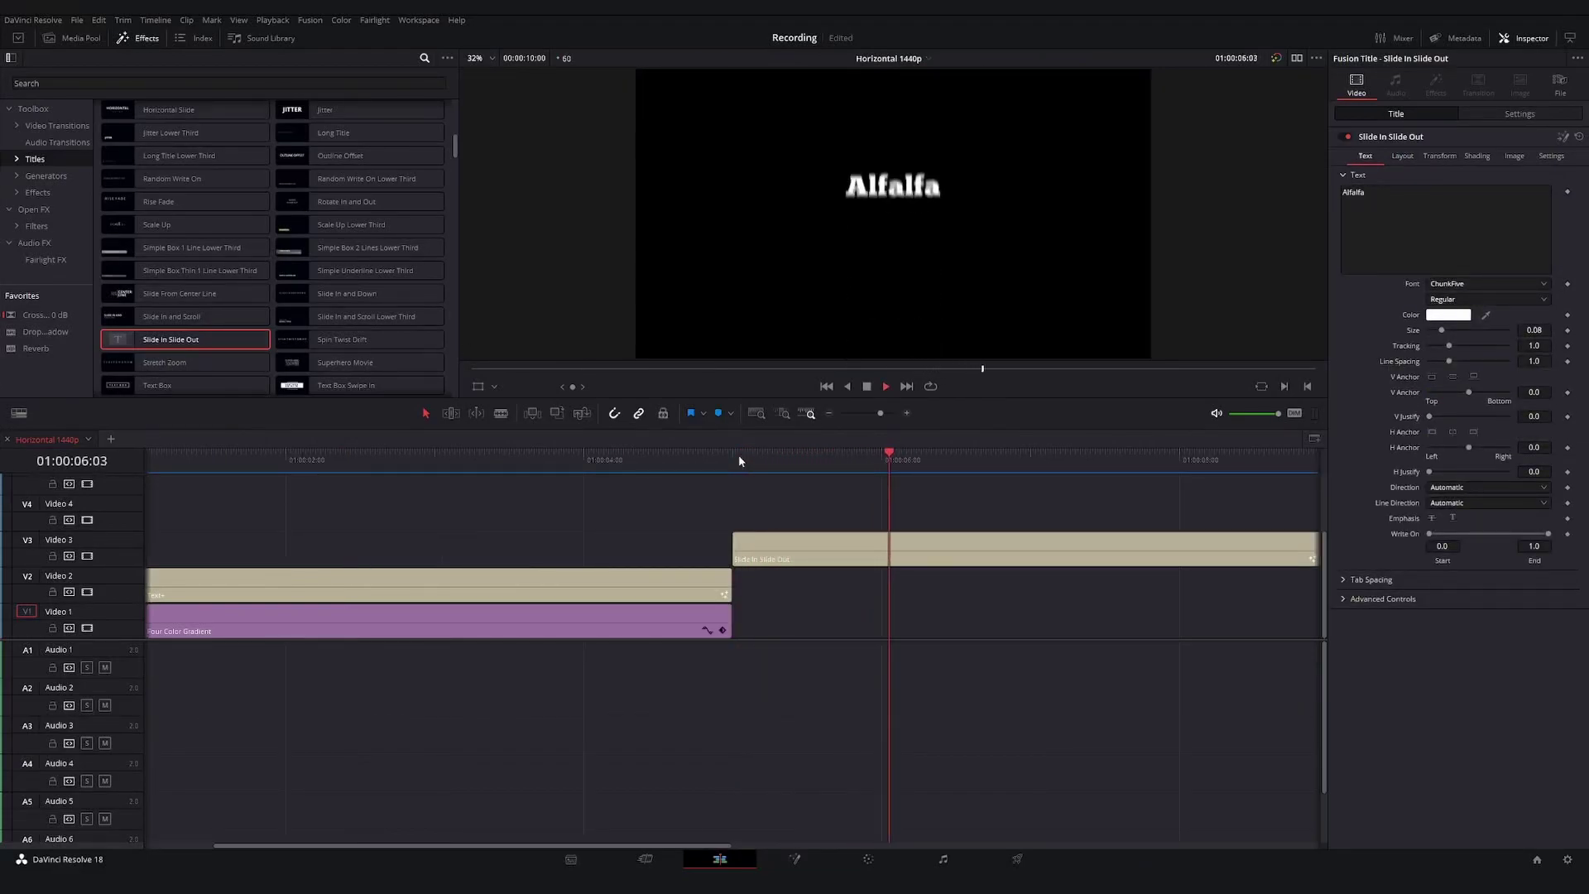
{"action": "left_click", "coordinate": [739, 458]}
{"action": "key", "text": "space"}
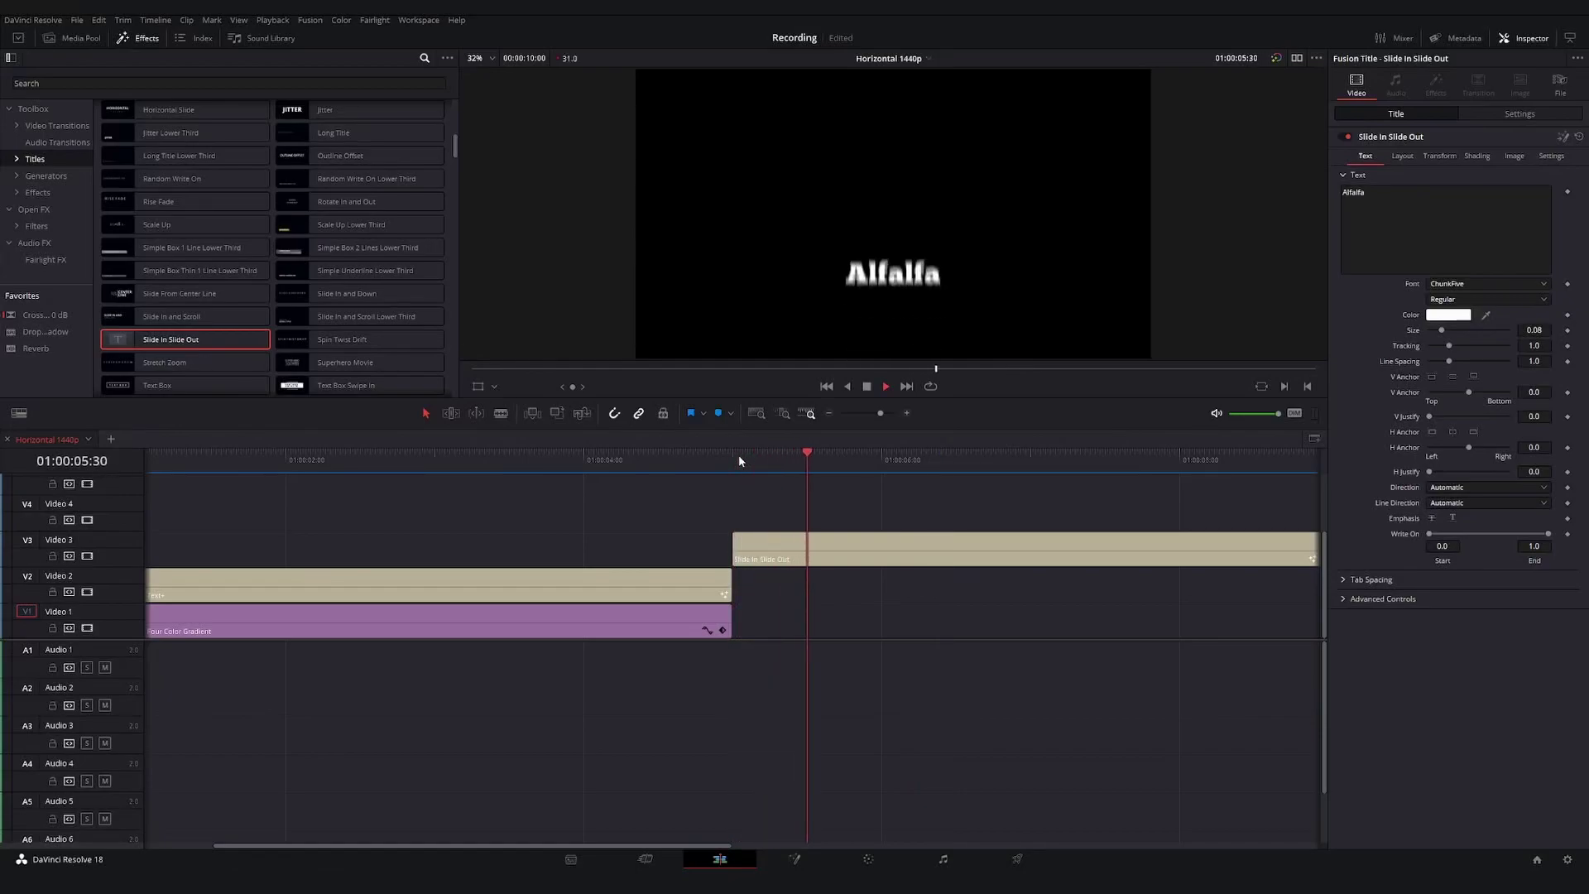
{"action": "key", "text": "space"}
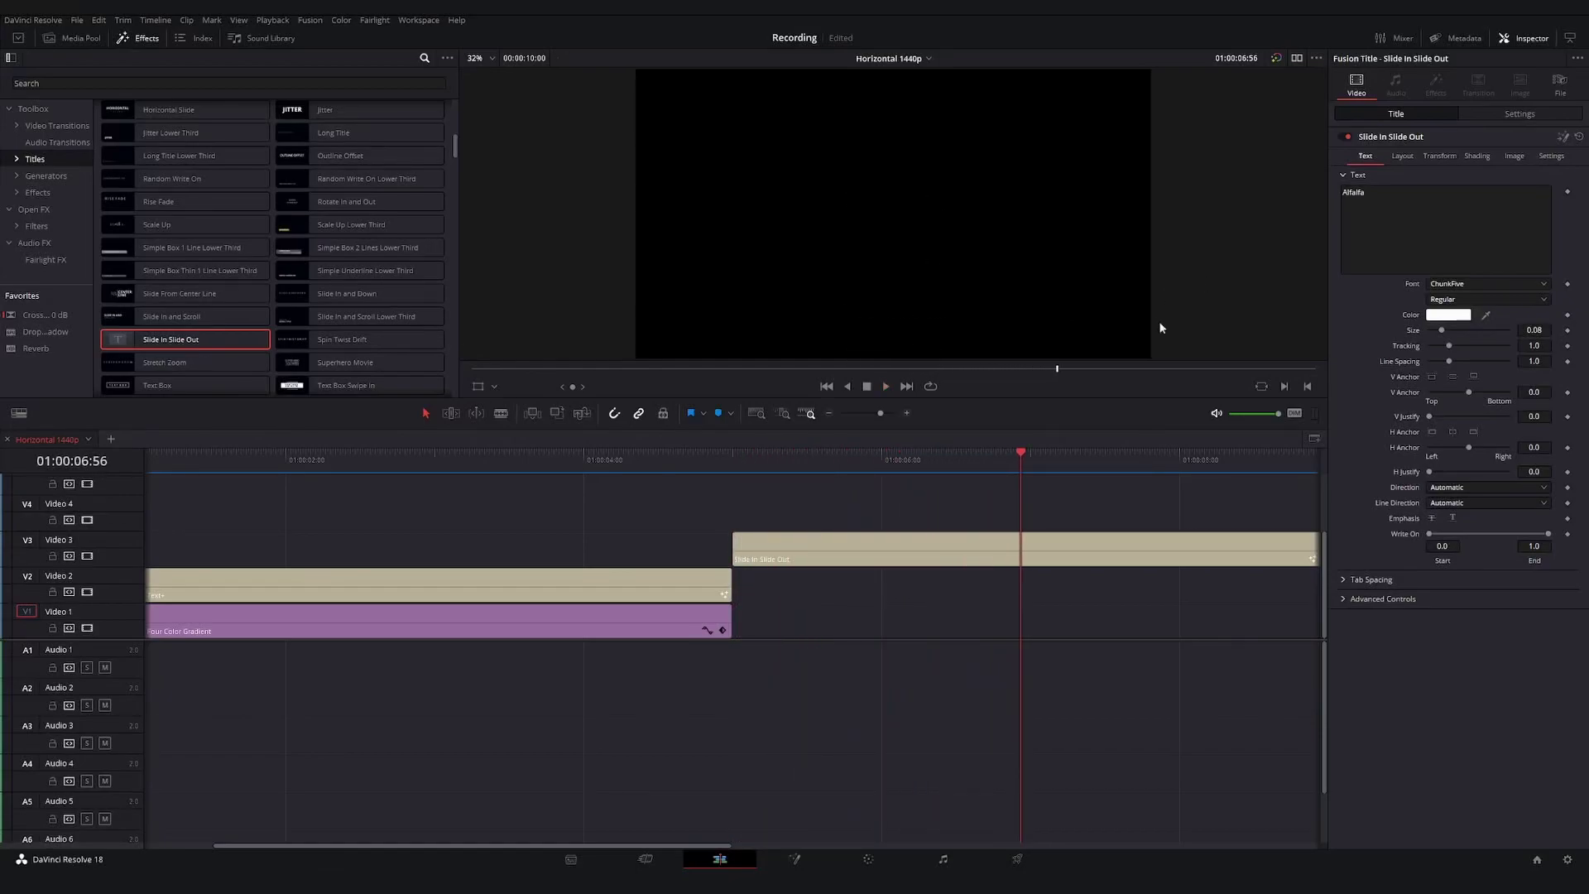
Change the title font to Calisto MT and the text colour to red.
{"action": "left_click", "coordinate": [1465, 284]}
{"action": "left_click", "coordinate": [1458, 383]}
{"action": "left_click", "coordinate": [1446, 313]}
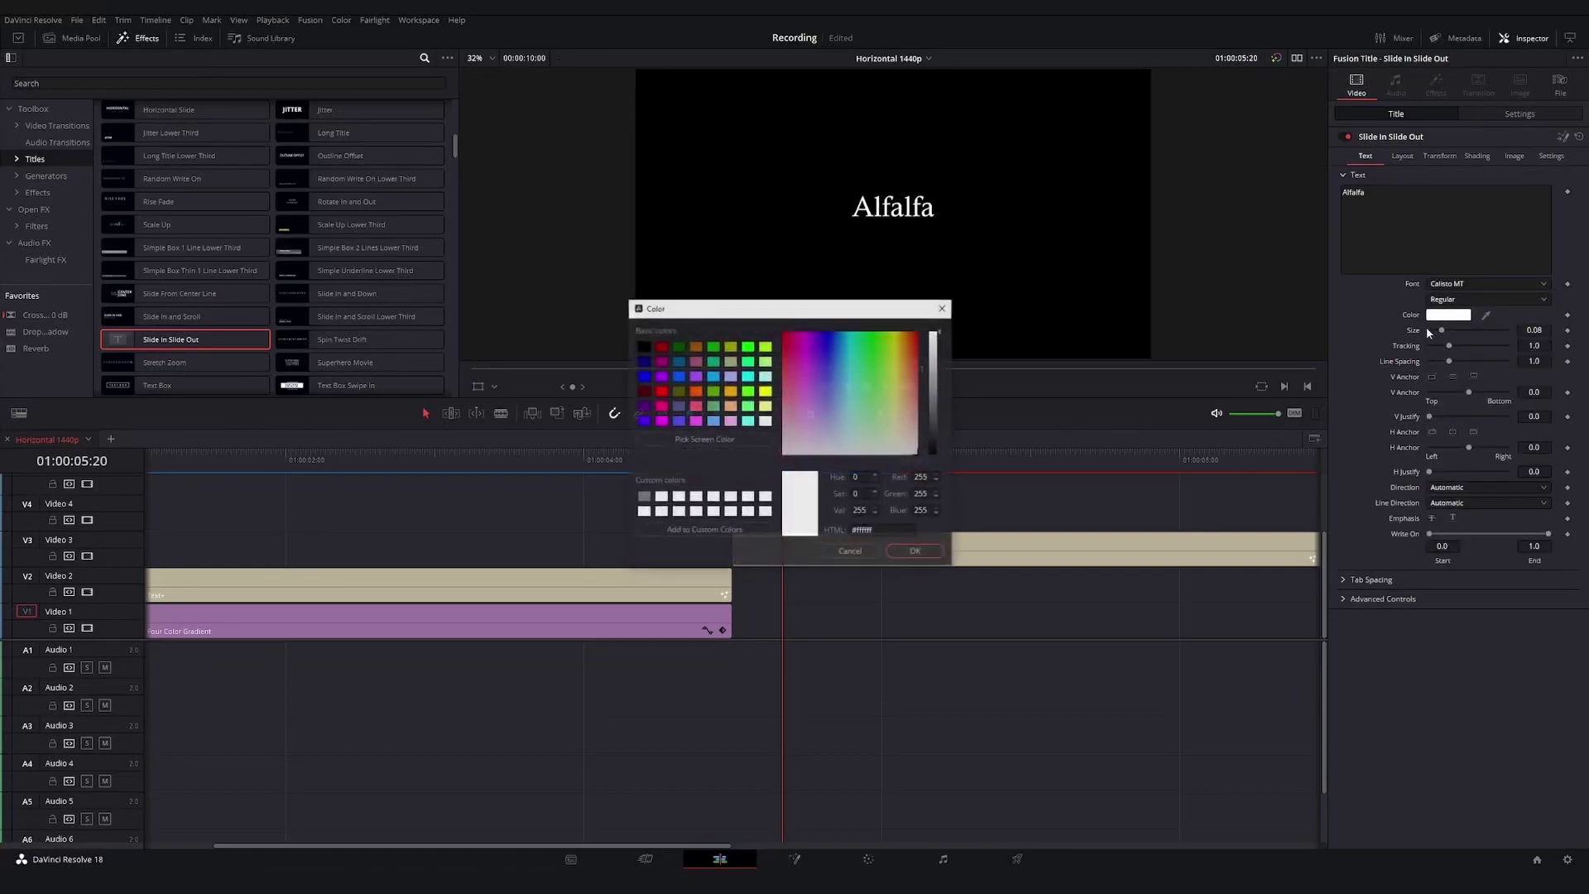
{"action": "left_click", "coordinate": [784, 334]}
{"action": "left_click", "coordinate": [915, 552]}
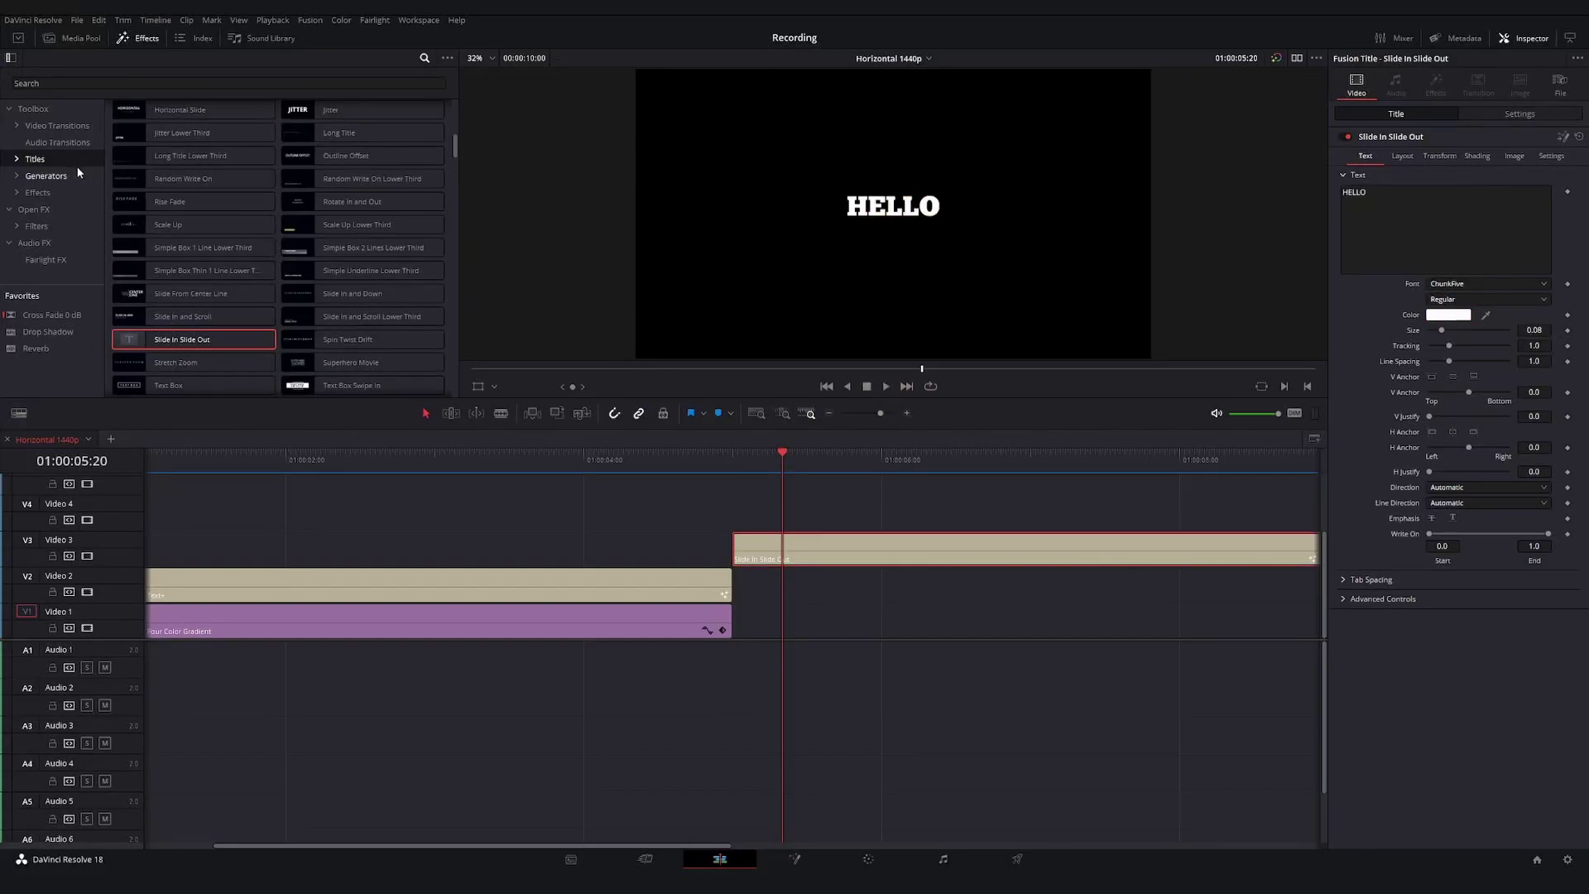
Expand the Edit page Titles effects, switch to Fusion, and select Templates › Edit › Titles.
{"action": "left_click", "coordinate": [16, 160]}
{"action": "scroll", "coordinate": [56, 206], "scroll_direction": "down", "scroll_amount": 2}
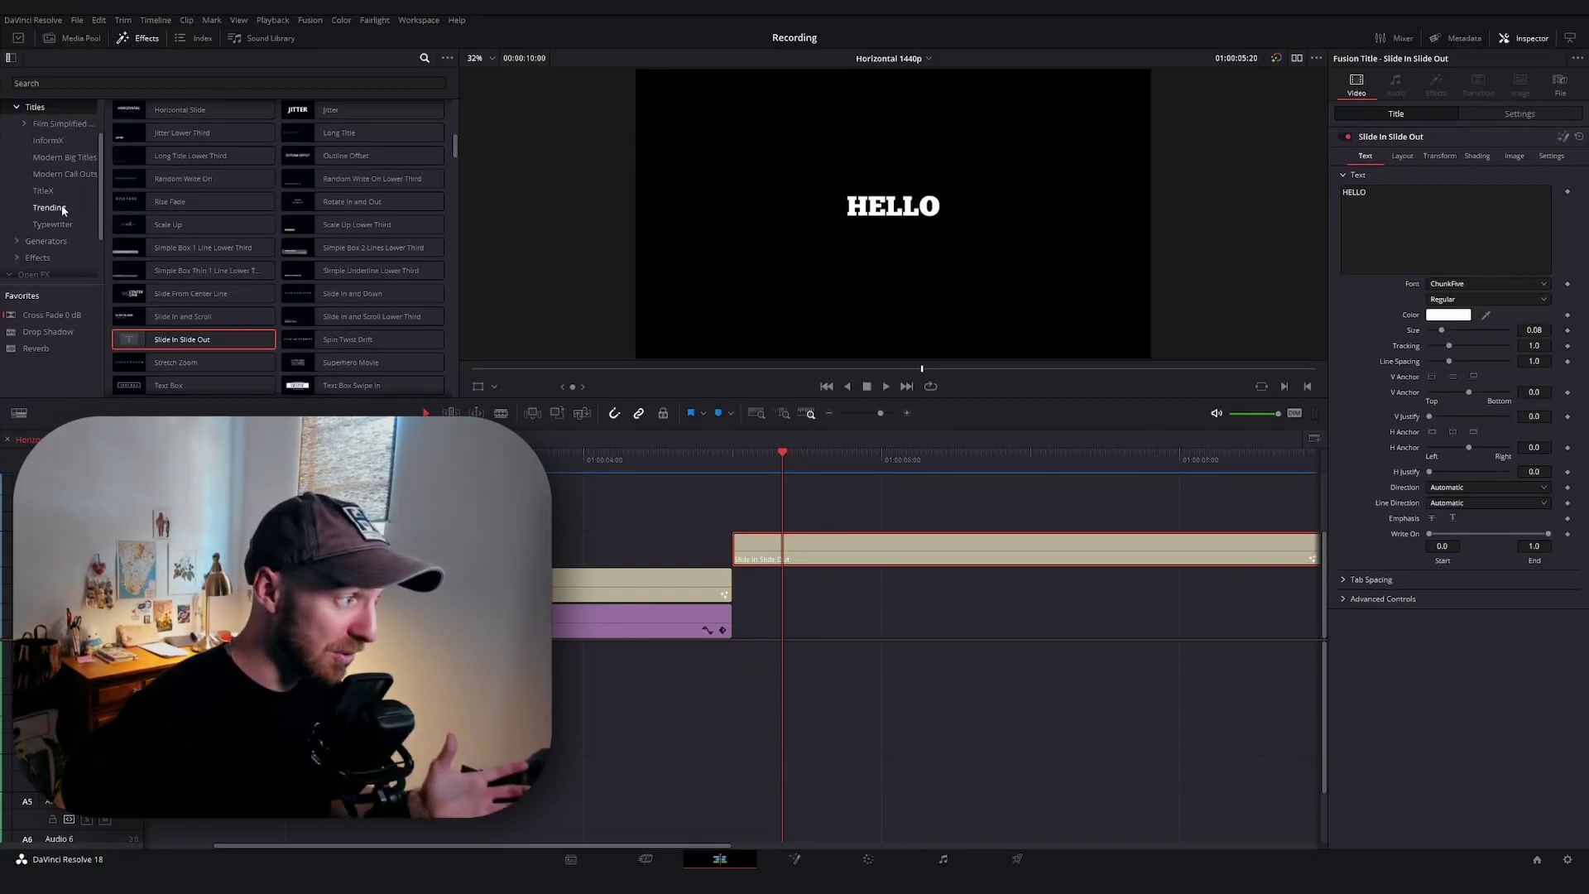
{"action": "left_click", "coordinate": [797, 858]}
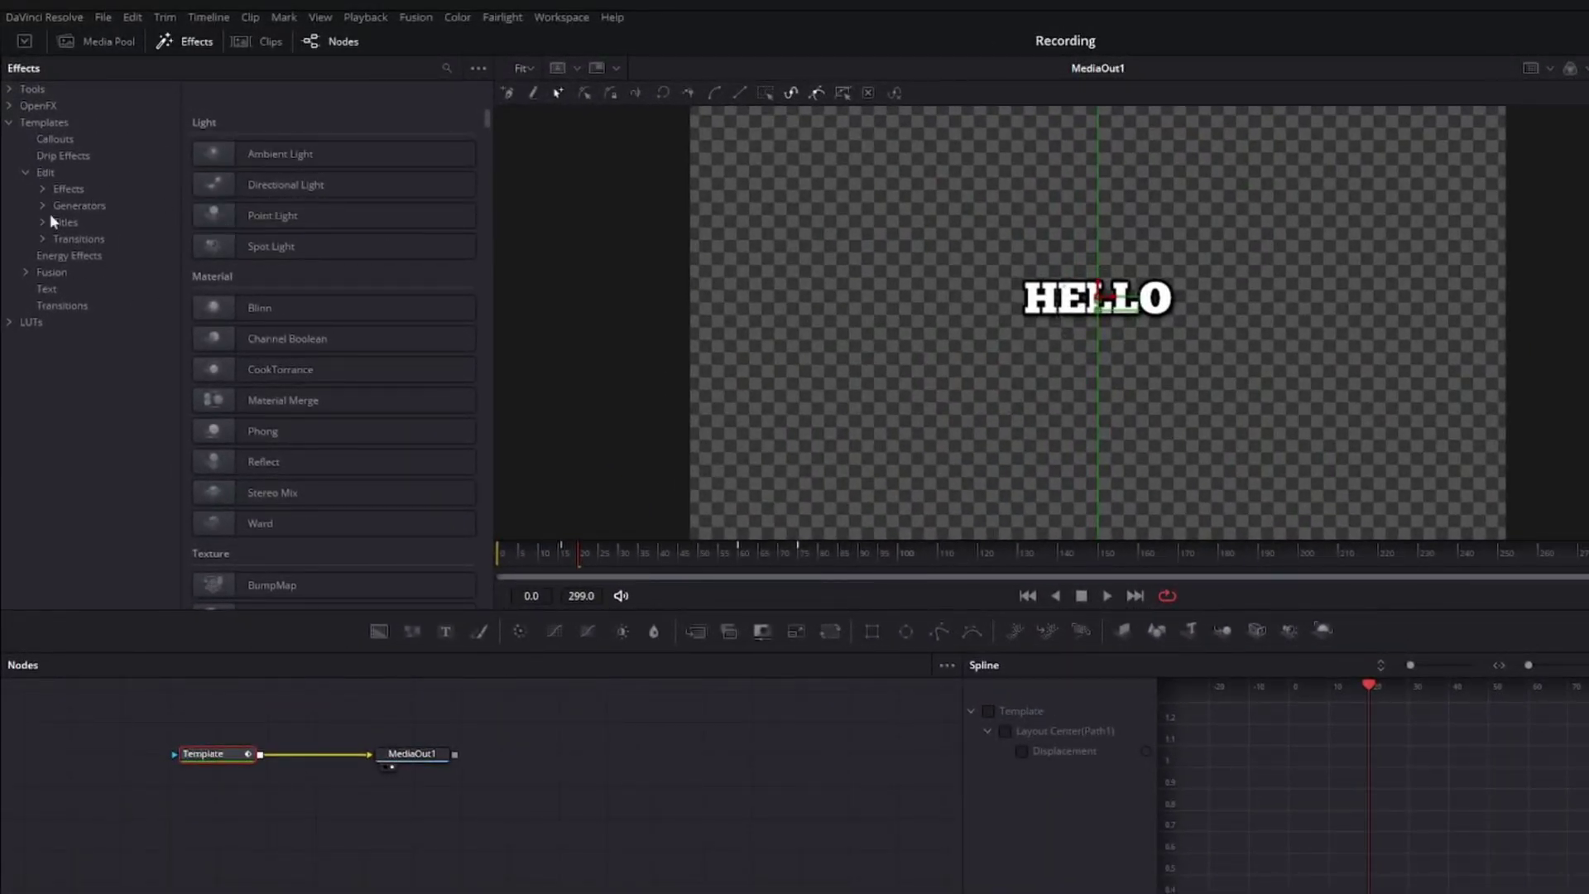
{"action": "left_click", "coordinate": [77, 221]}
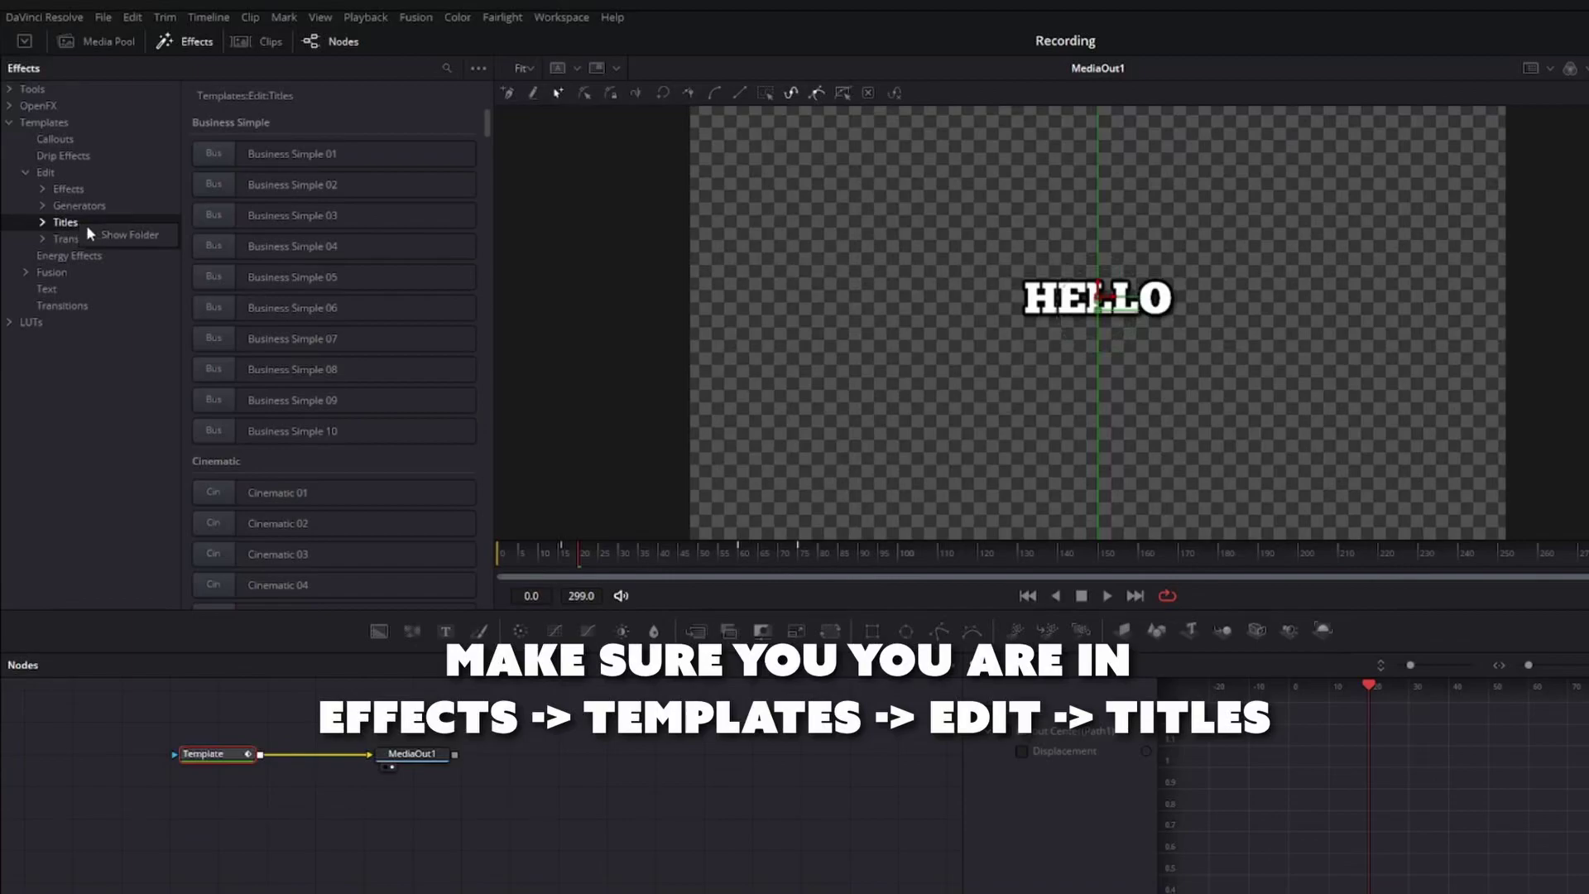
Create a My Text Animations folder in the Titles folder, move the preset in, and close Explorer.
{"action": "left_click", "coordinate": [118, 233]}
{"action": "left_click_drag", "start_coordinate": [698, 154], "coordinate": [1038, 180]}
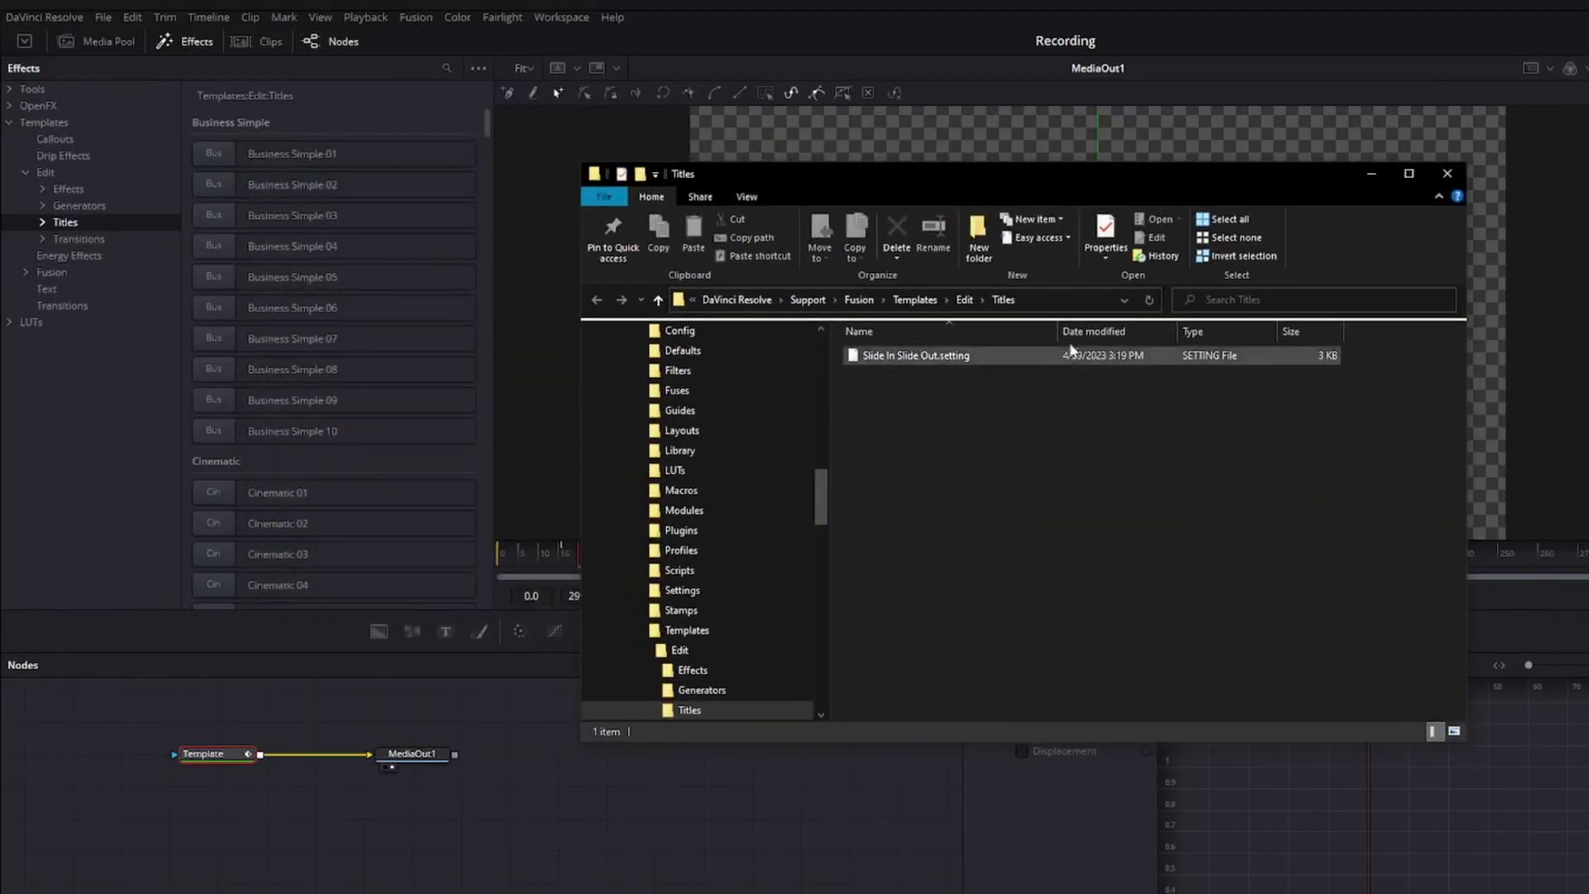
{"action": "left_click", "coordinate": [989, 227]}
{"action": "type", "text": "My Text Animat"}
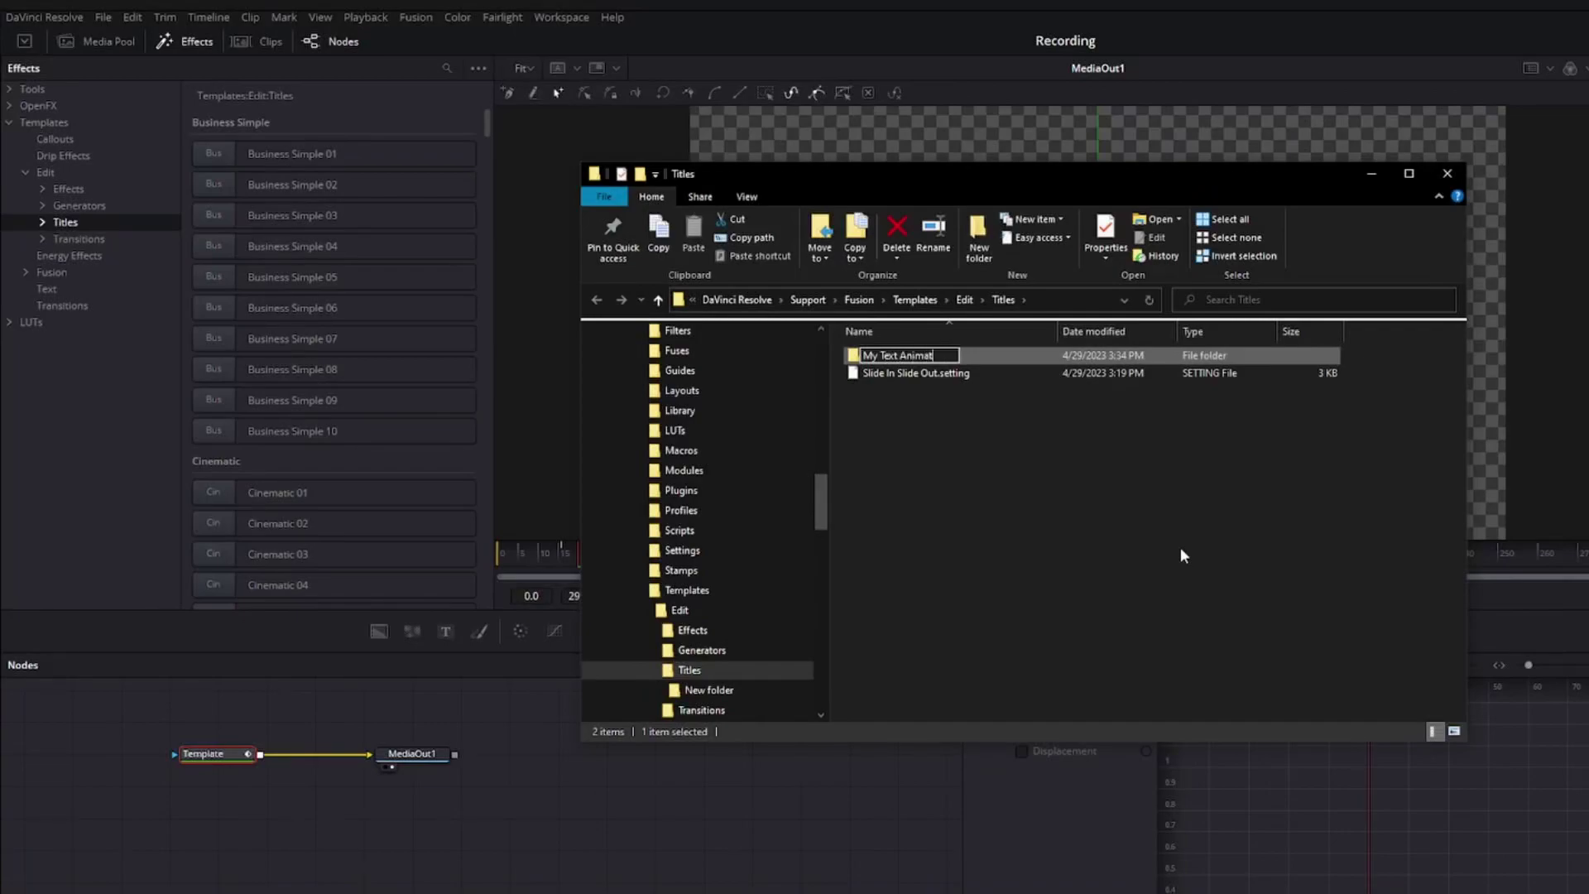
{"action": "type", "text": "ions"}
{"action": "left_click_drag", "start_coordinate": [919, 373], "coordinate": [924, 356]}
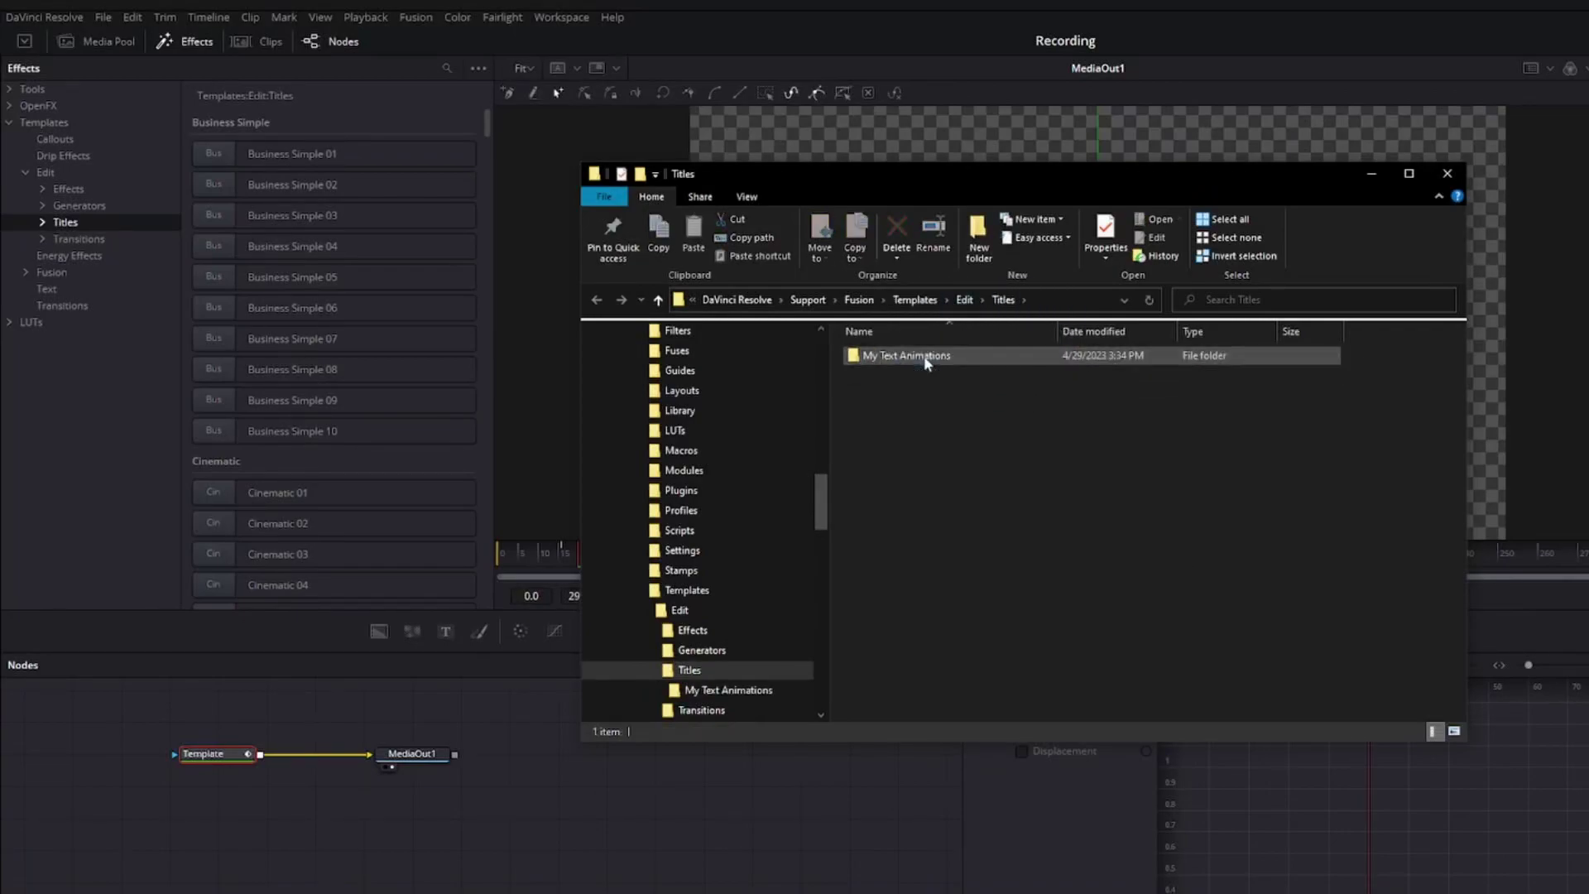
{"action": "left_click", "coordinate": [1448, 174]}
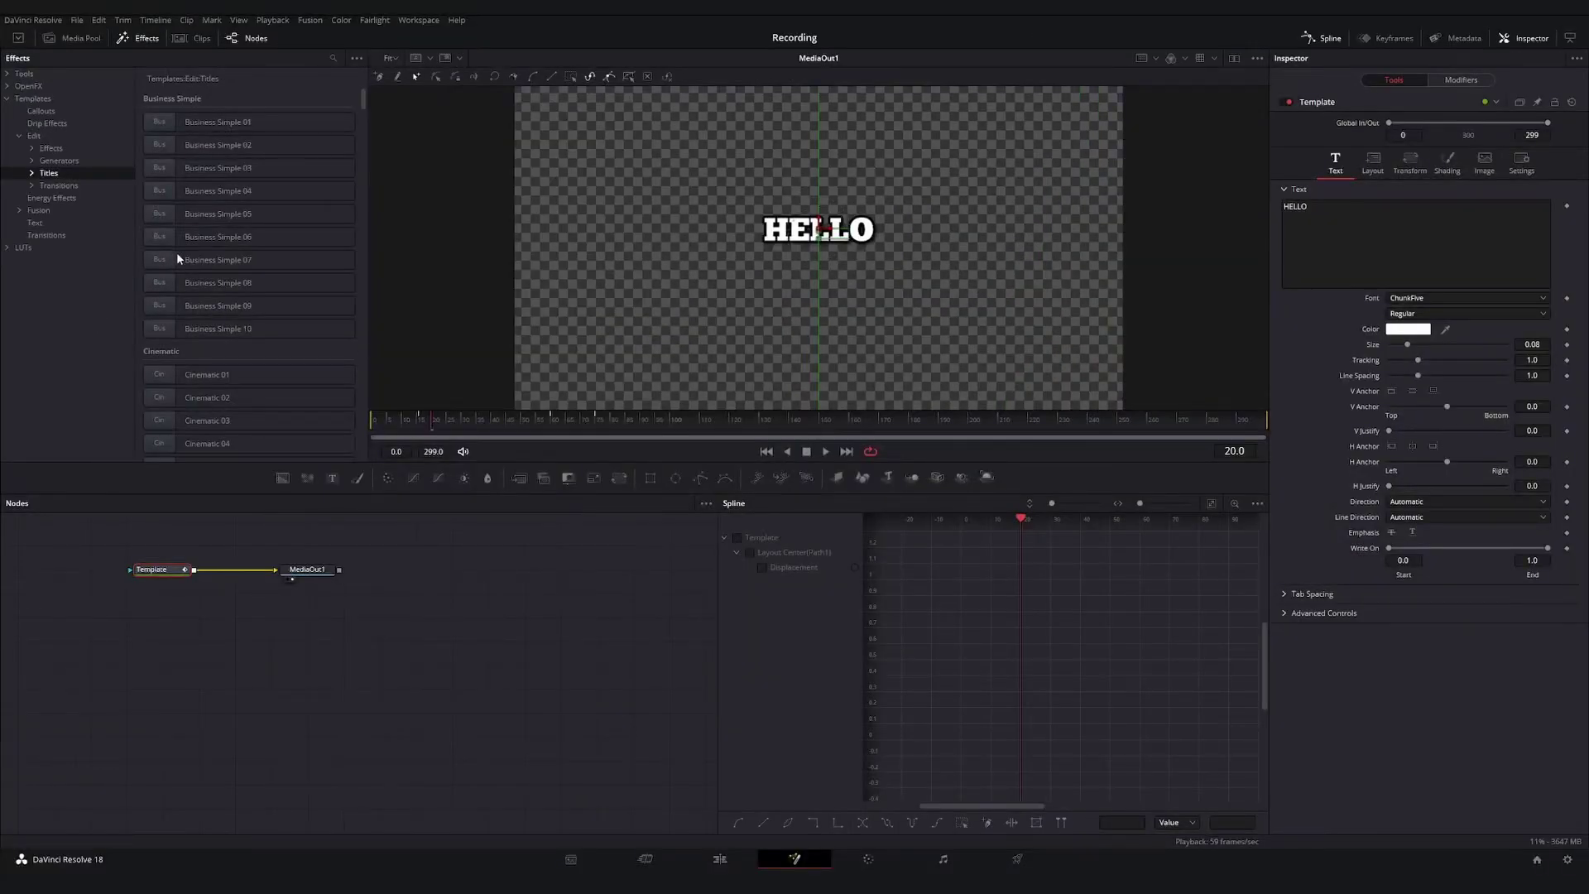
On the Edit page, widen the Titles category list and open My Text Animations.
{"action": "left_click", "coordinate": [721, 855]}
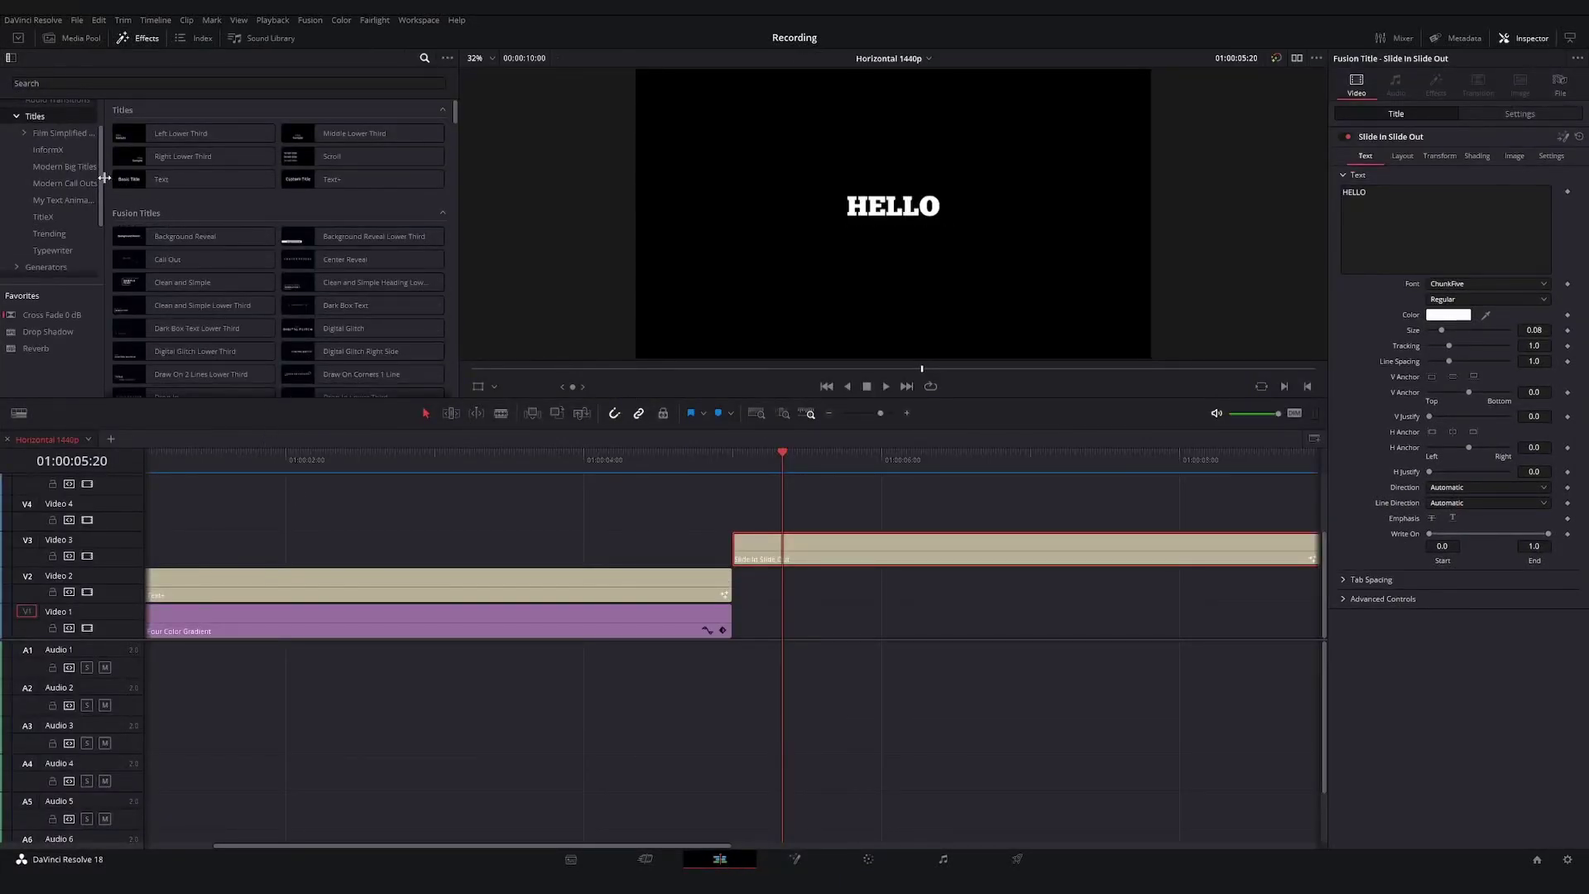
{"action": "left_click_drag", "start_coordinate": [104, 178], "coordinate": [205, 179]}
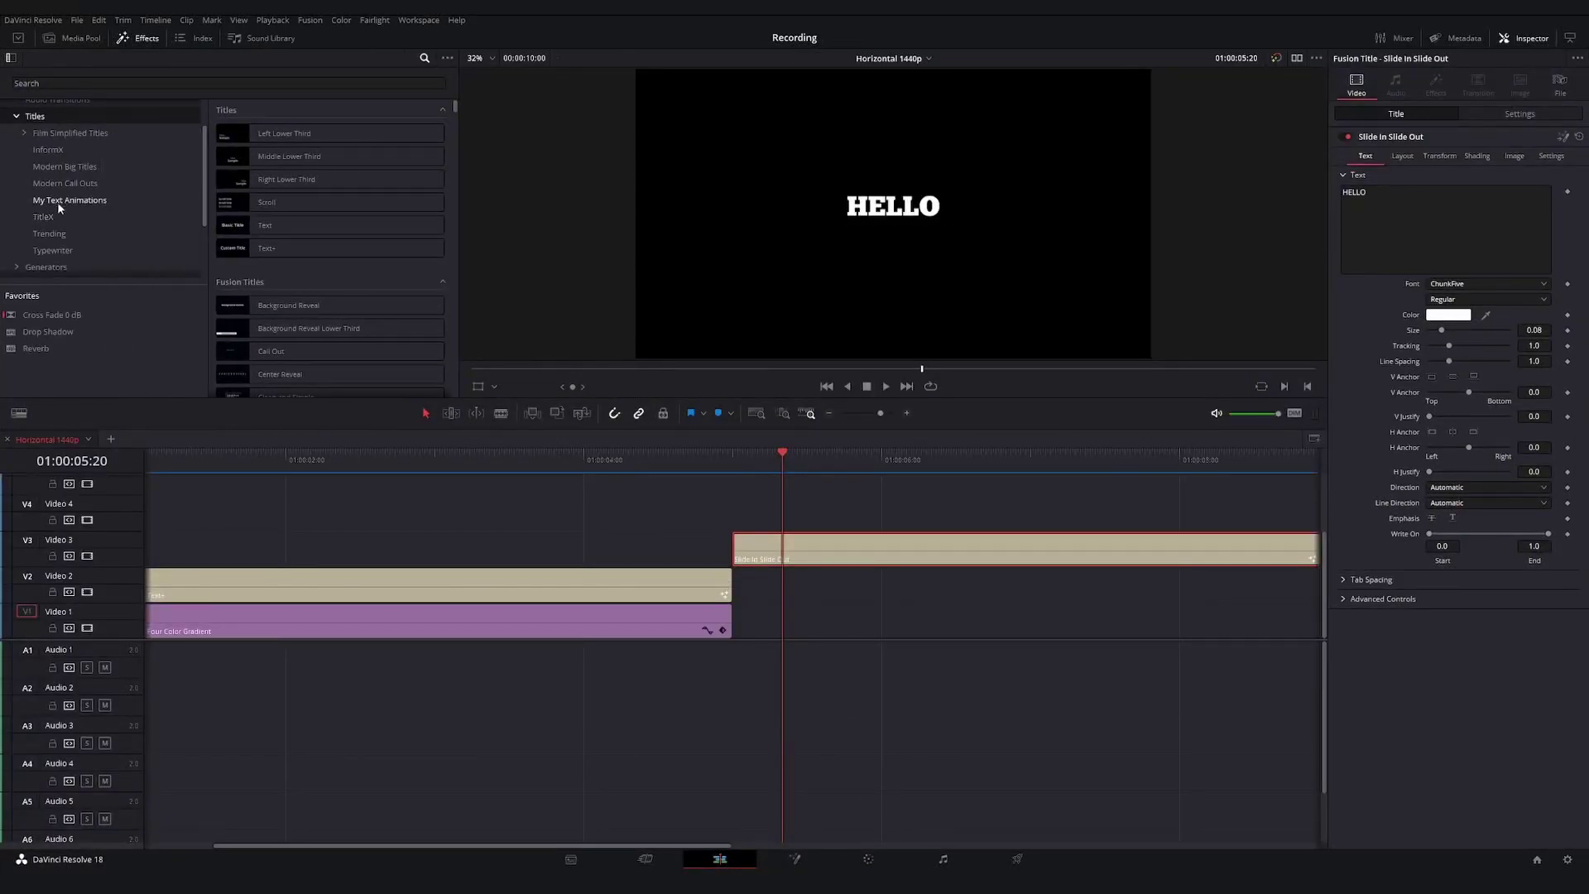
{"action": "left_click", "coordinate": [78, 205]}
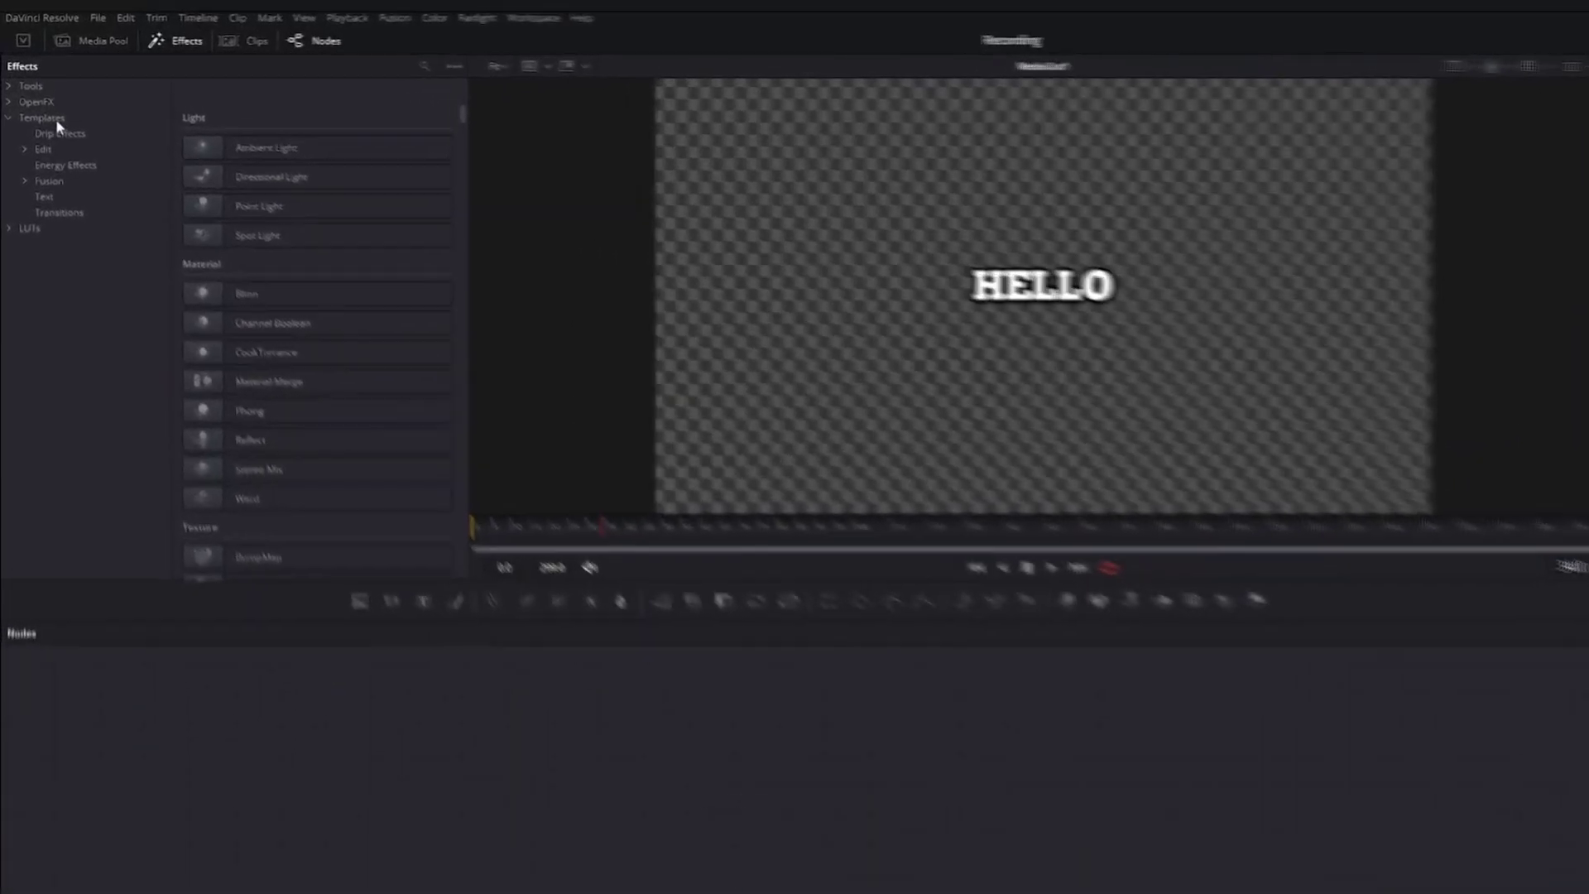
Open the Fusion Templates folder on disk, then open the options menu for Drip Effects.
{"action": "left_click", "coordinate": [45, 101]}
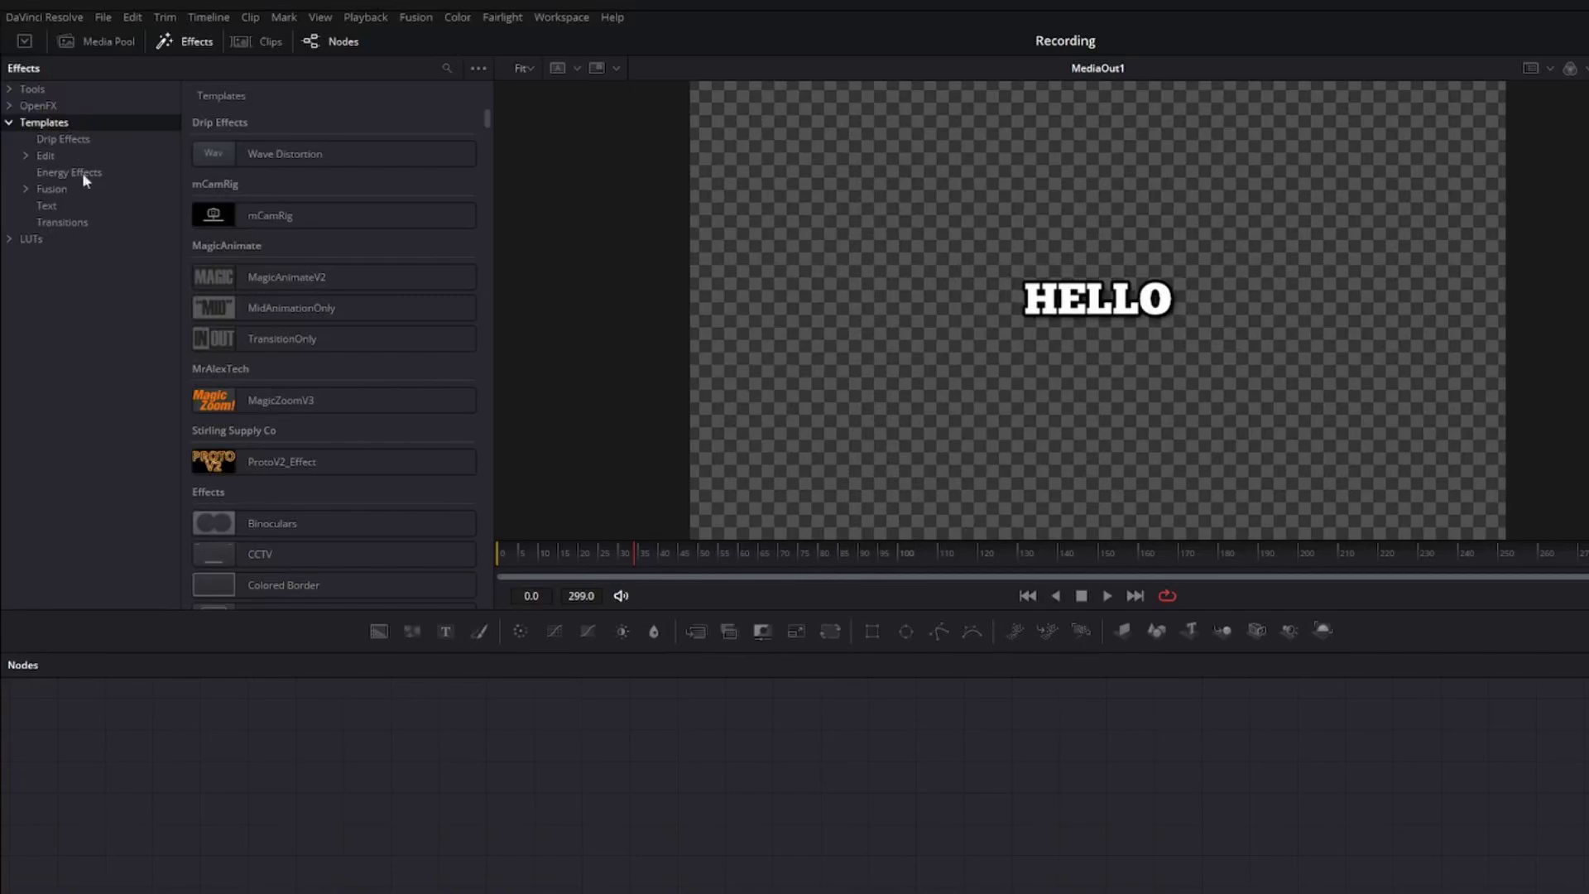
{"action": "right_click", "coordinate": [71, 122]}
{"action": "left_click", "coordinate": [105, 138]}
{"action": "left_click", "coordinate": [79, 141]}
{"action": "right_click", "coordinate": [78, 141]}
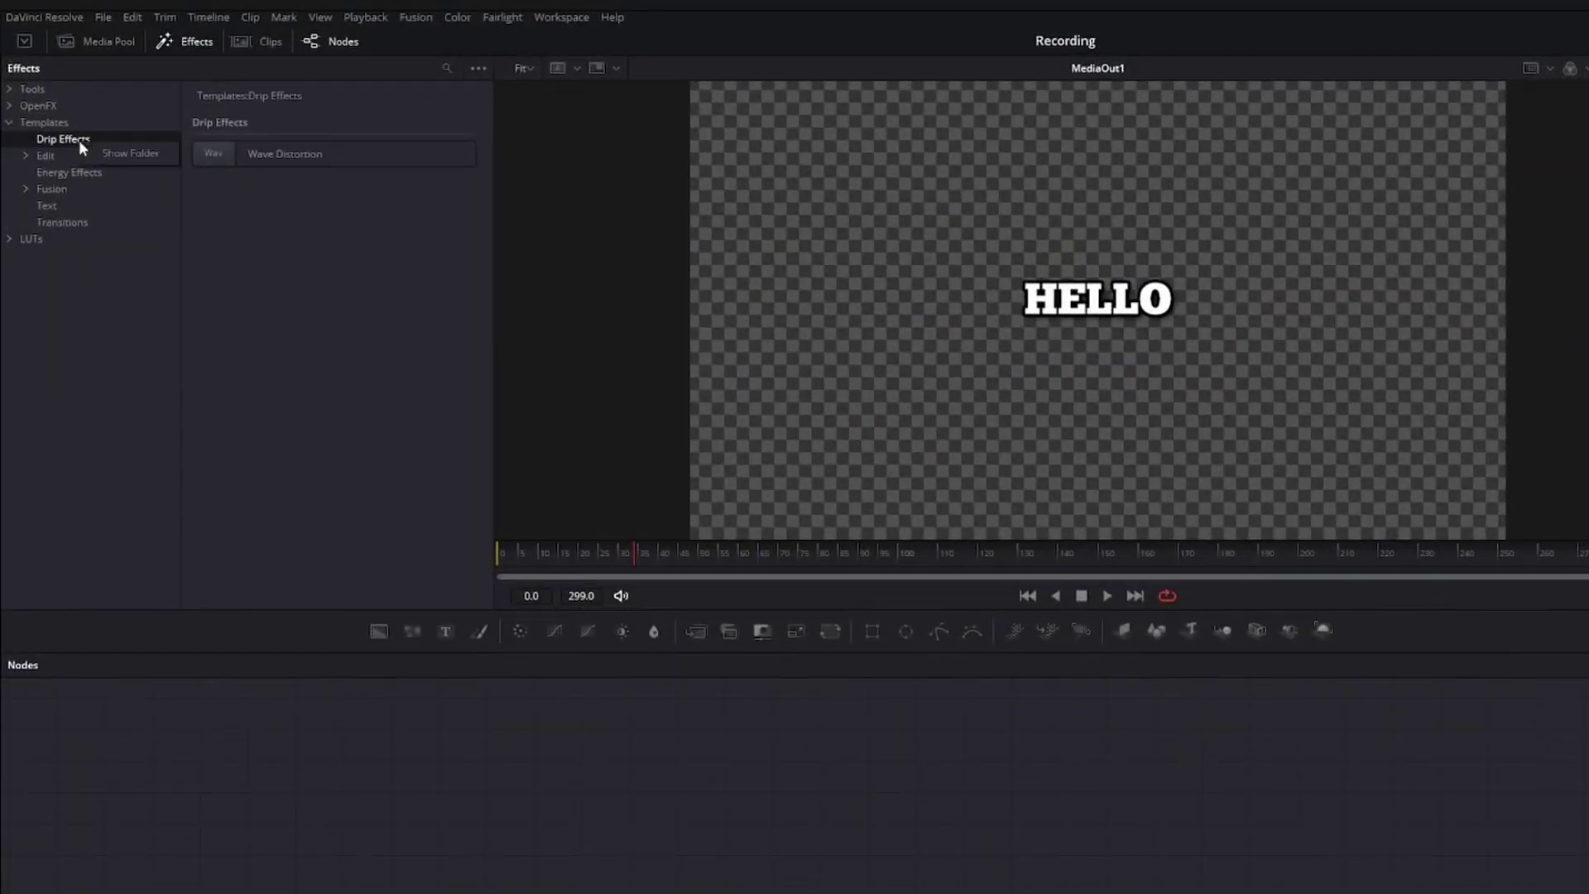
Open the Drip Effects folder on disk and go up to the Fusion Templates folder.
{"action": "left_click", "coordinate": [97, 145]}
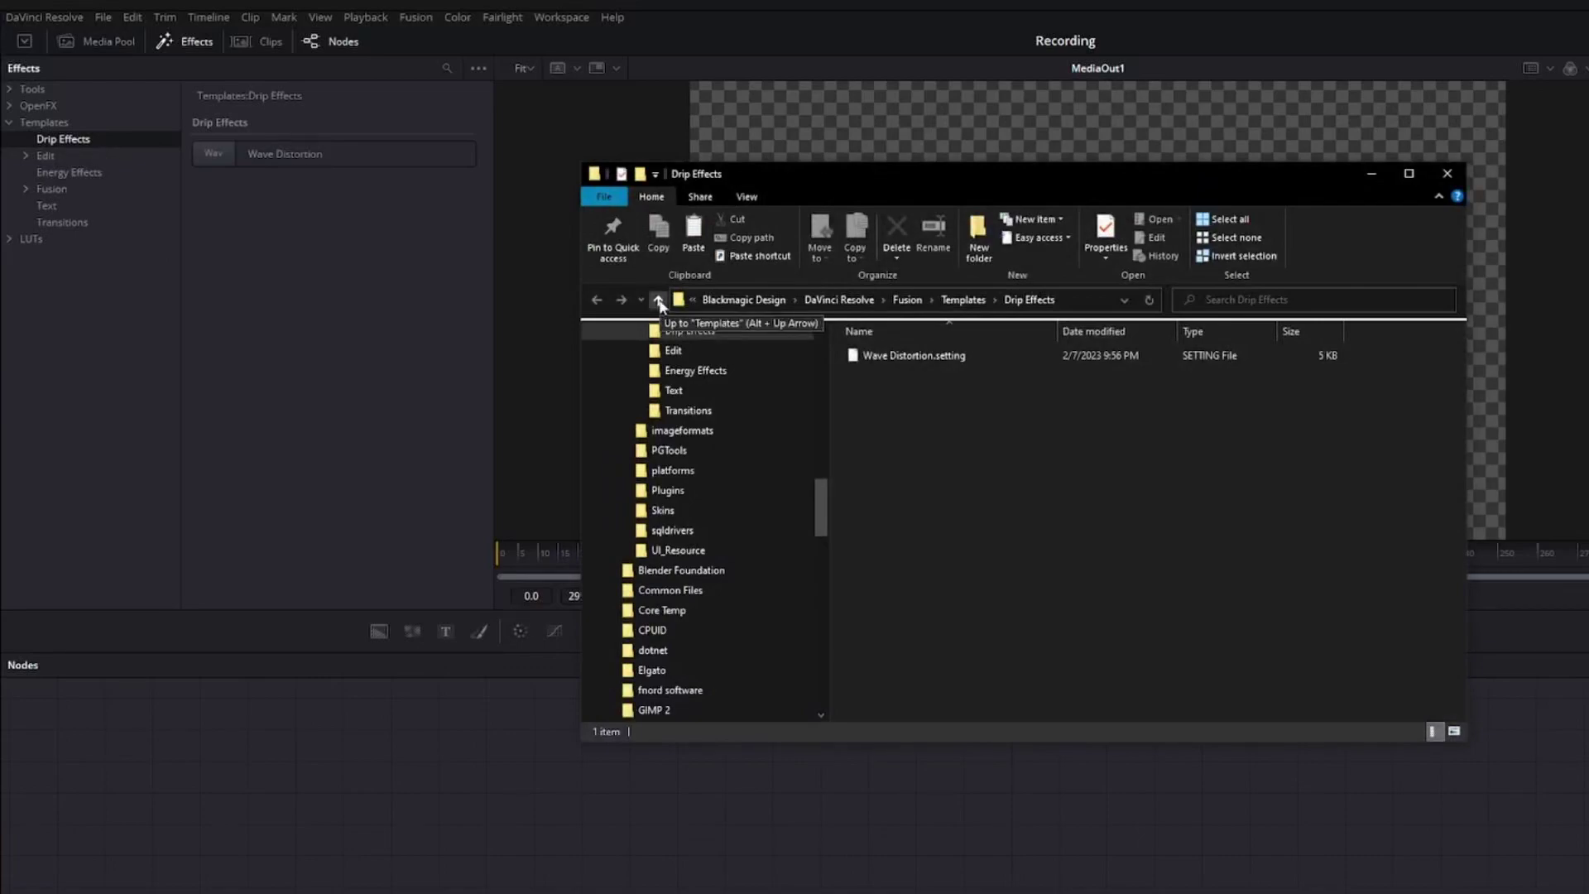
{"action": "left_click", "coordinate": [659, 300]}
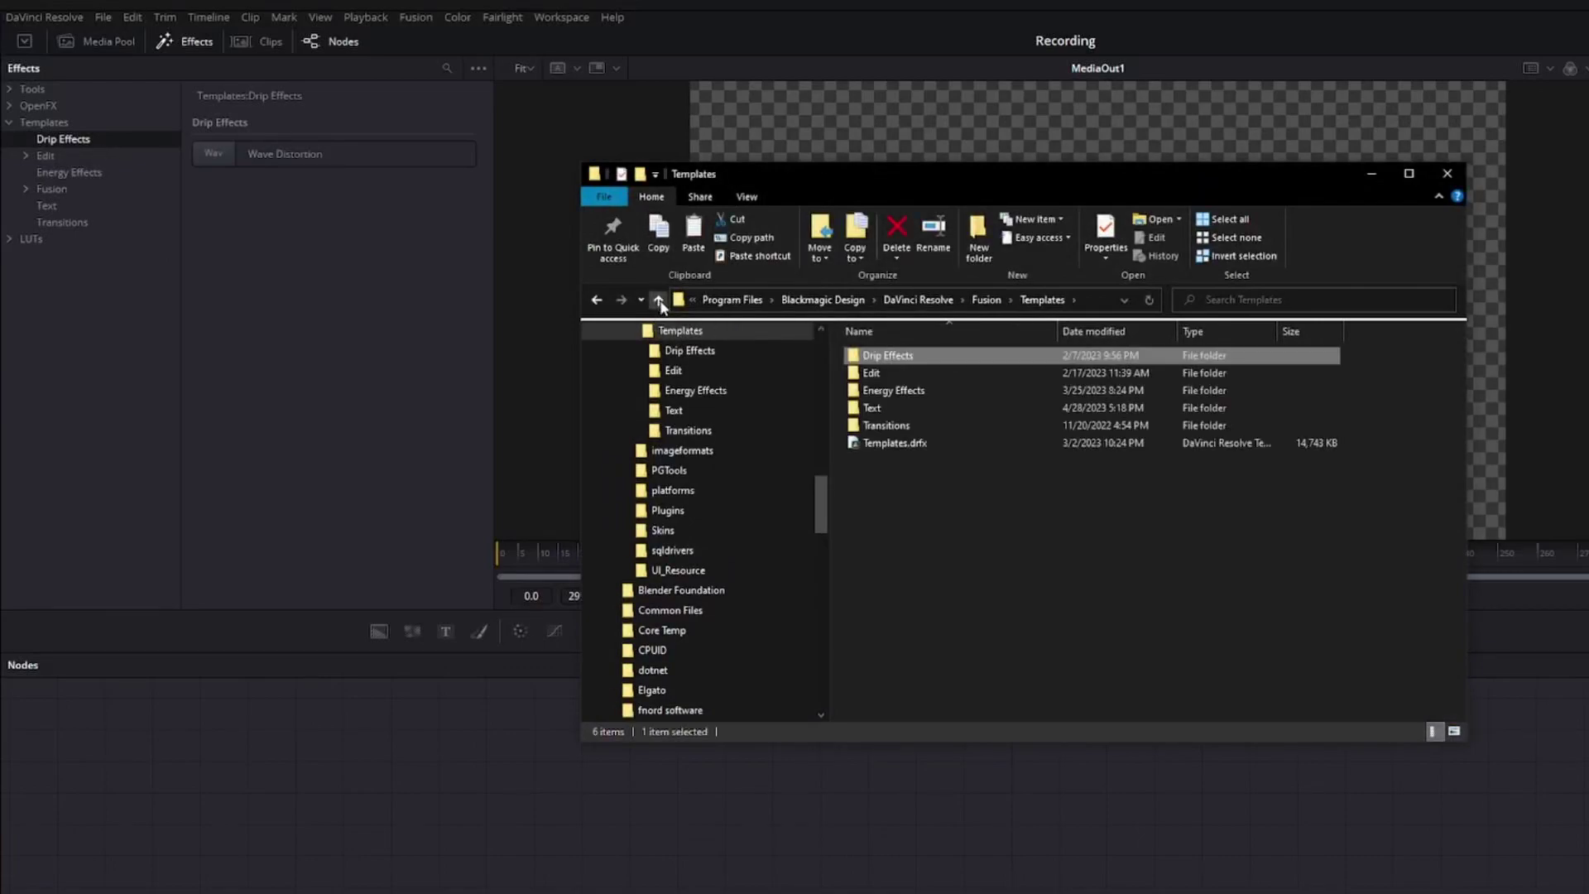
{"action": "left_click", "coordinate": [1075, 600]}
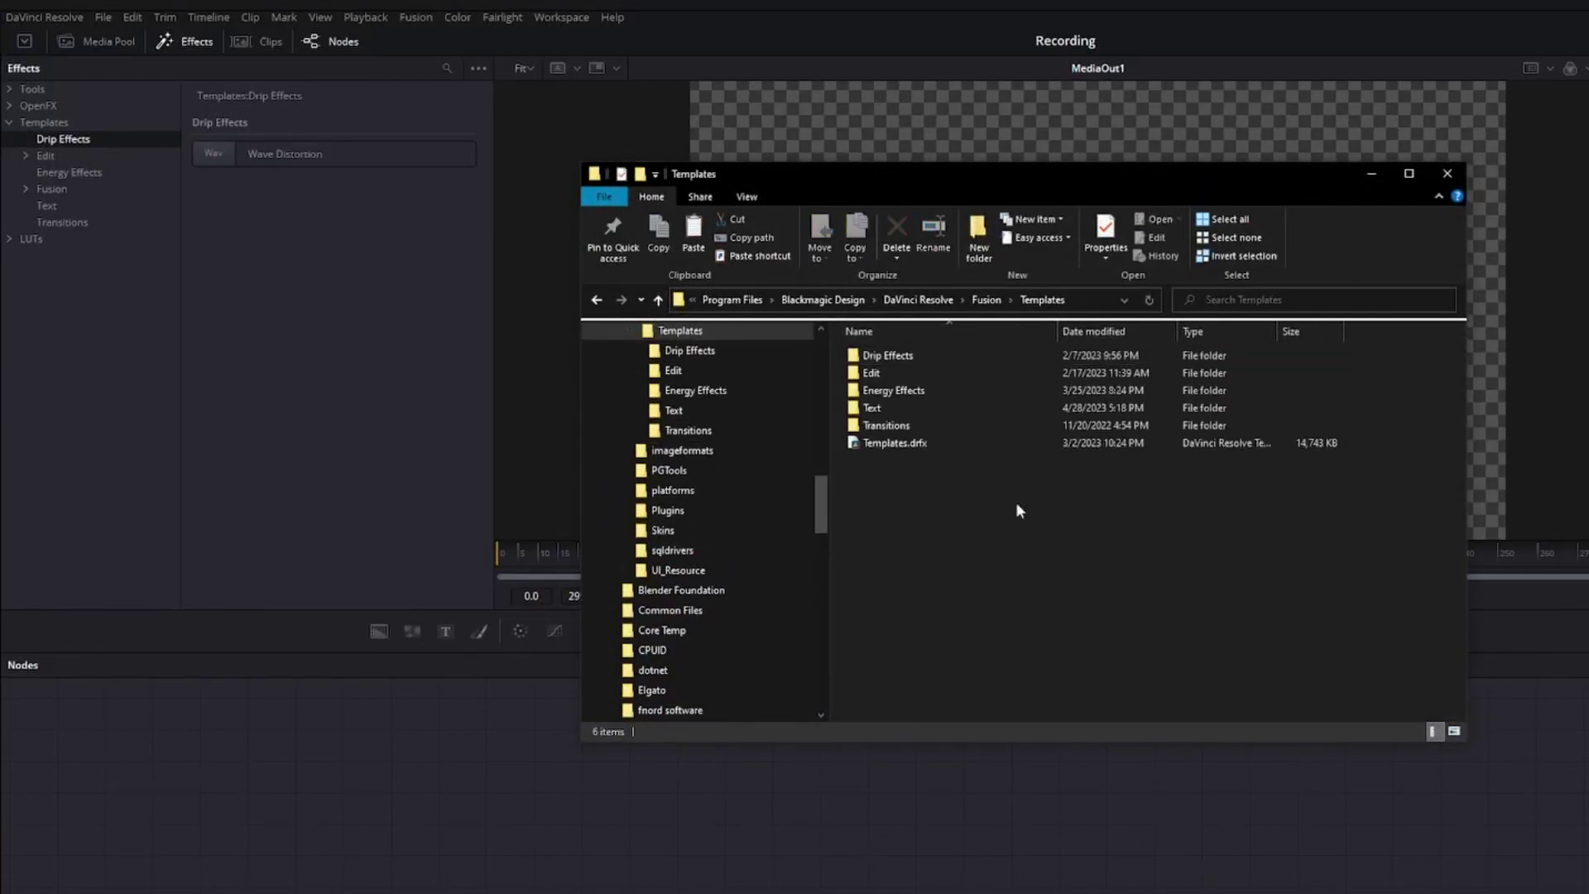
Create a My Text Animations folder with admin permission and move Slide In Slide Out.setting into it.
{"action": "left_click", "coordinate": [975, 250]}
{"action": "left_click", "coordinate": [1048, 648]}
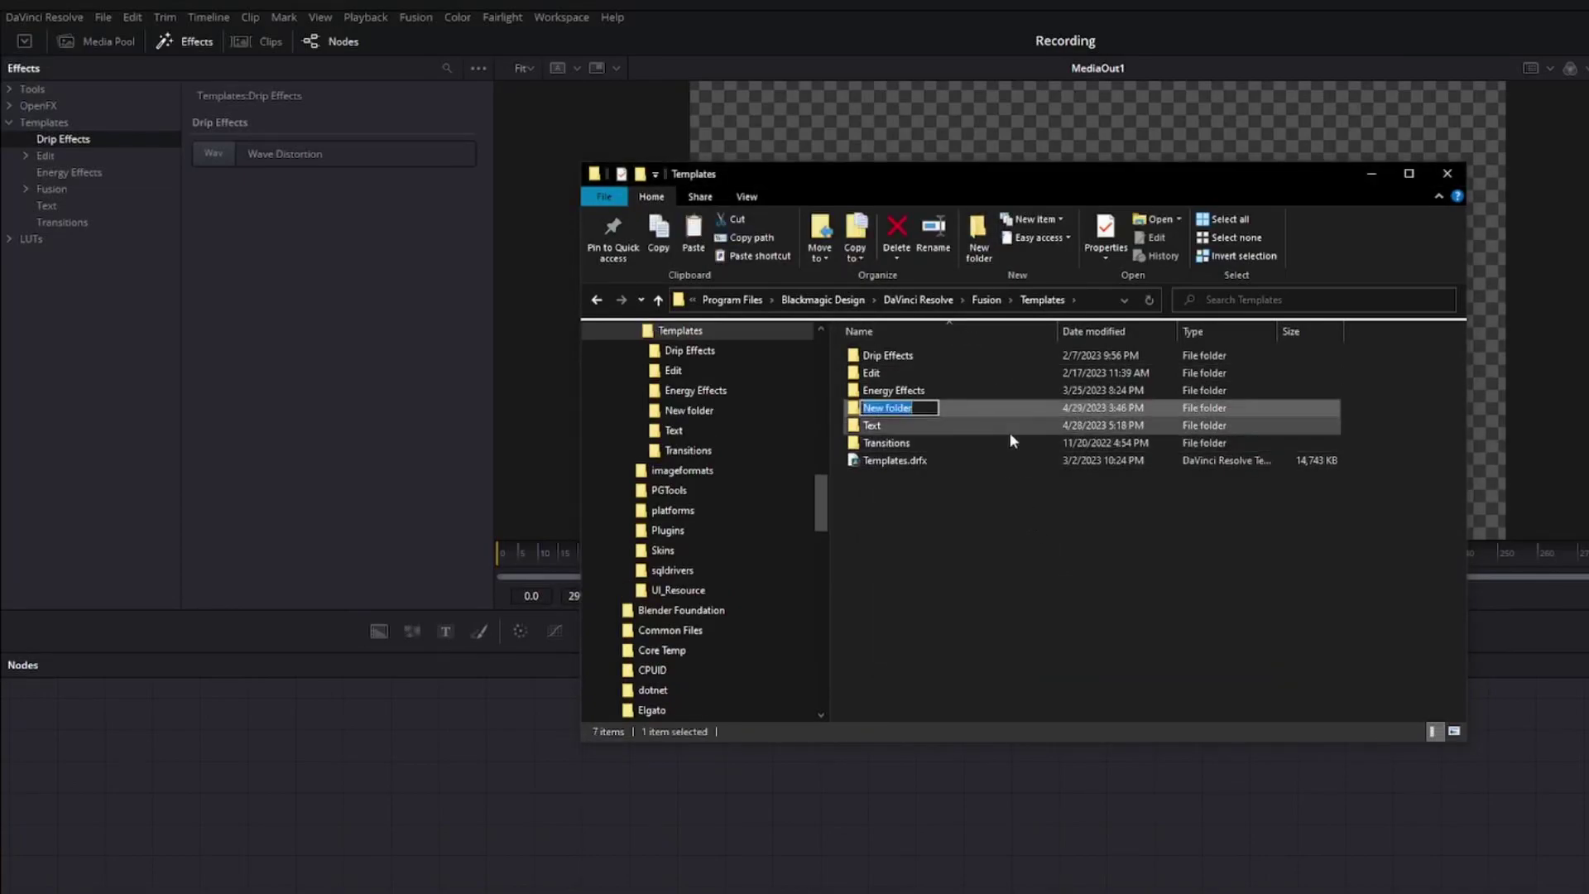
{"action": "type", "text": "My Text"}
{"action": "type", "text": " Animations"}
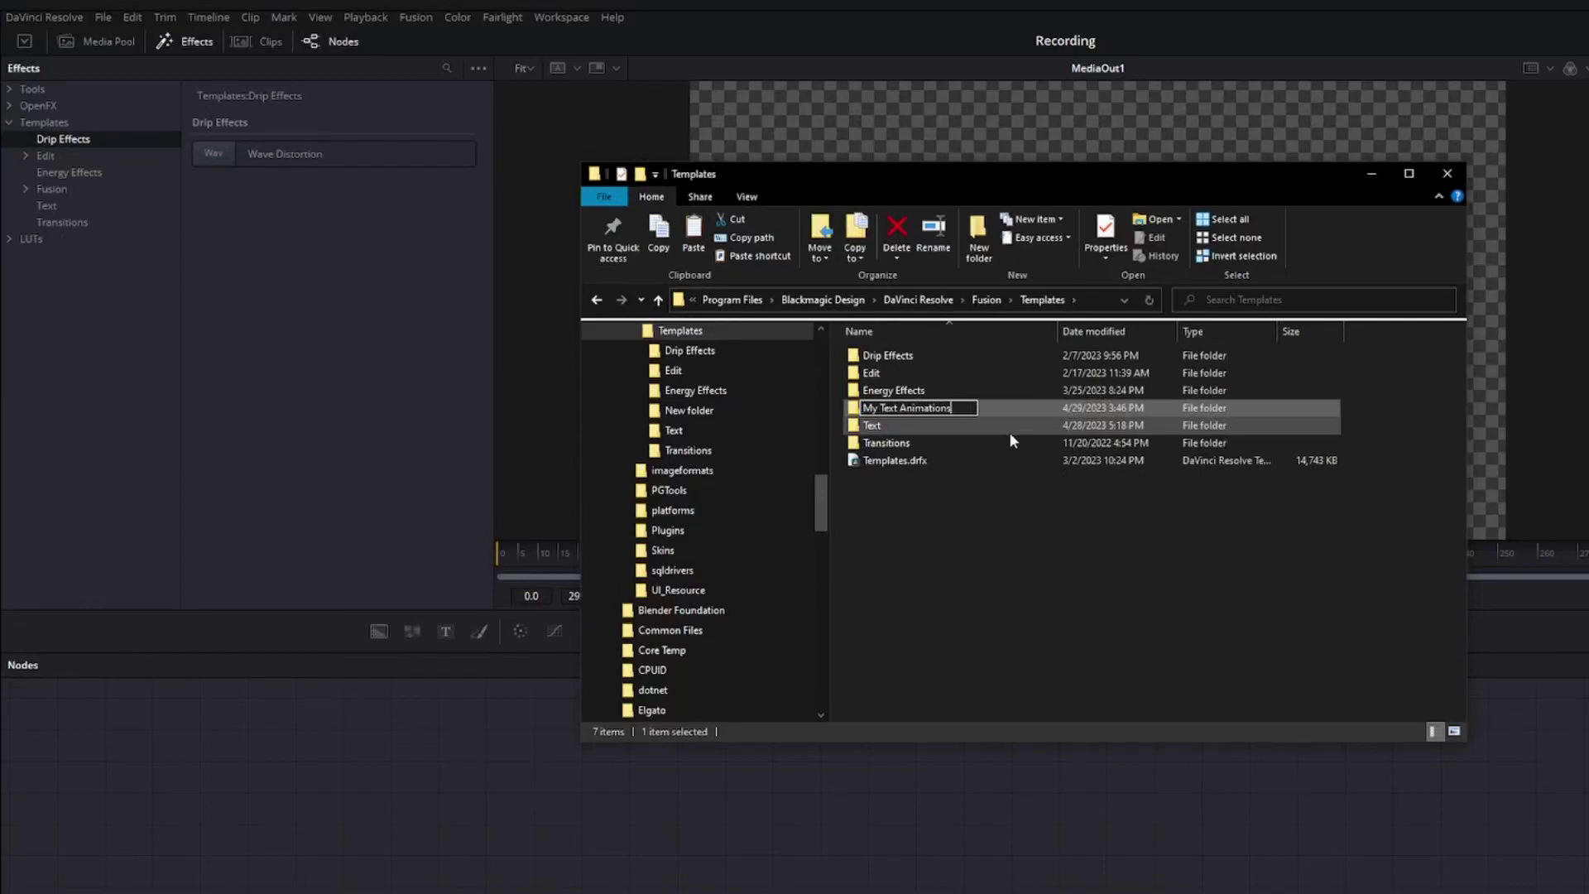
{"action": "key", "text": "Return"}
{"action": "double_click", "coordinate": [996, 413]}
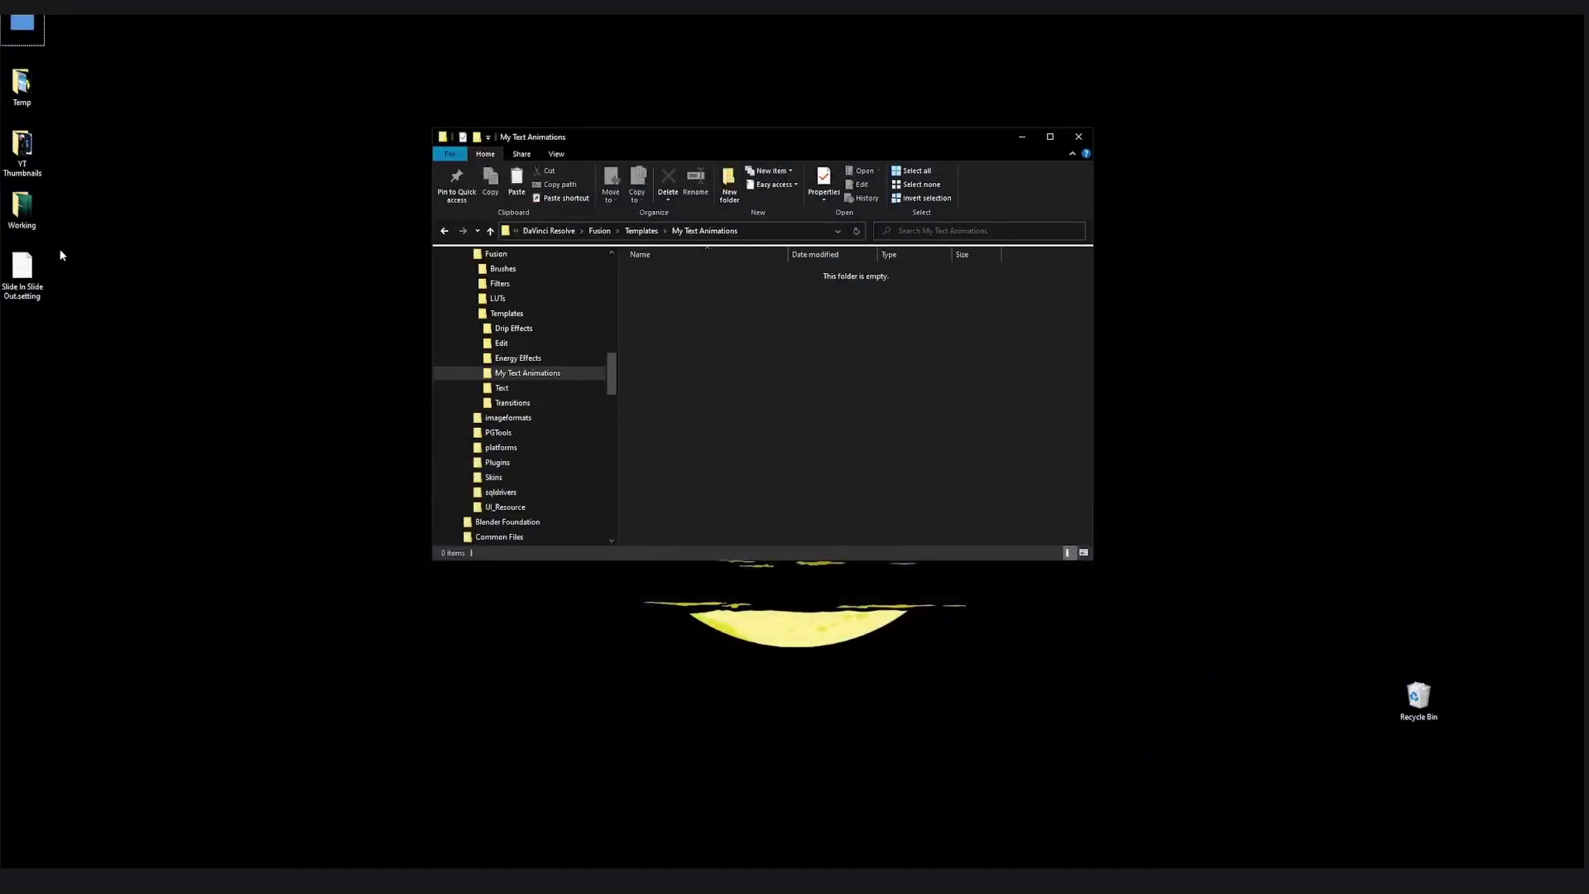
{"action": "left_click_drag", "start_coordinate": [22, 271], "coordinate": [709, 356]}
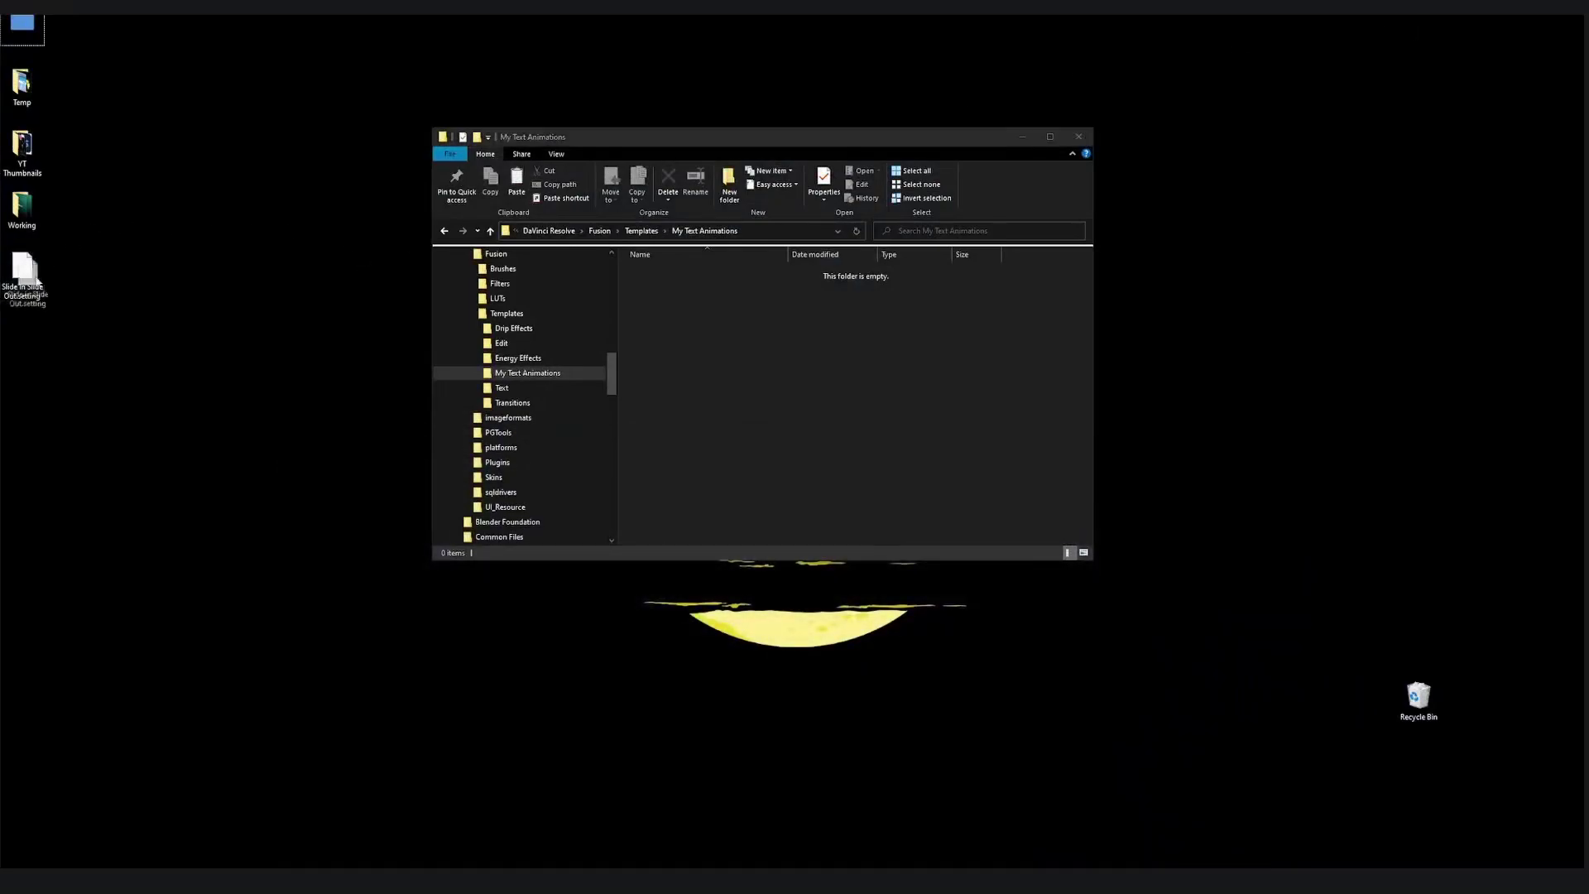
{"action": "left_click", "coordinate": [751, 359]}
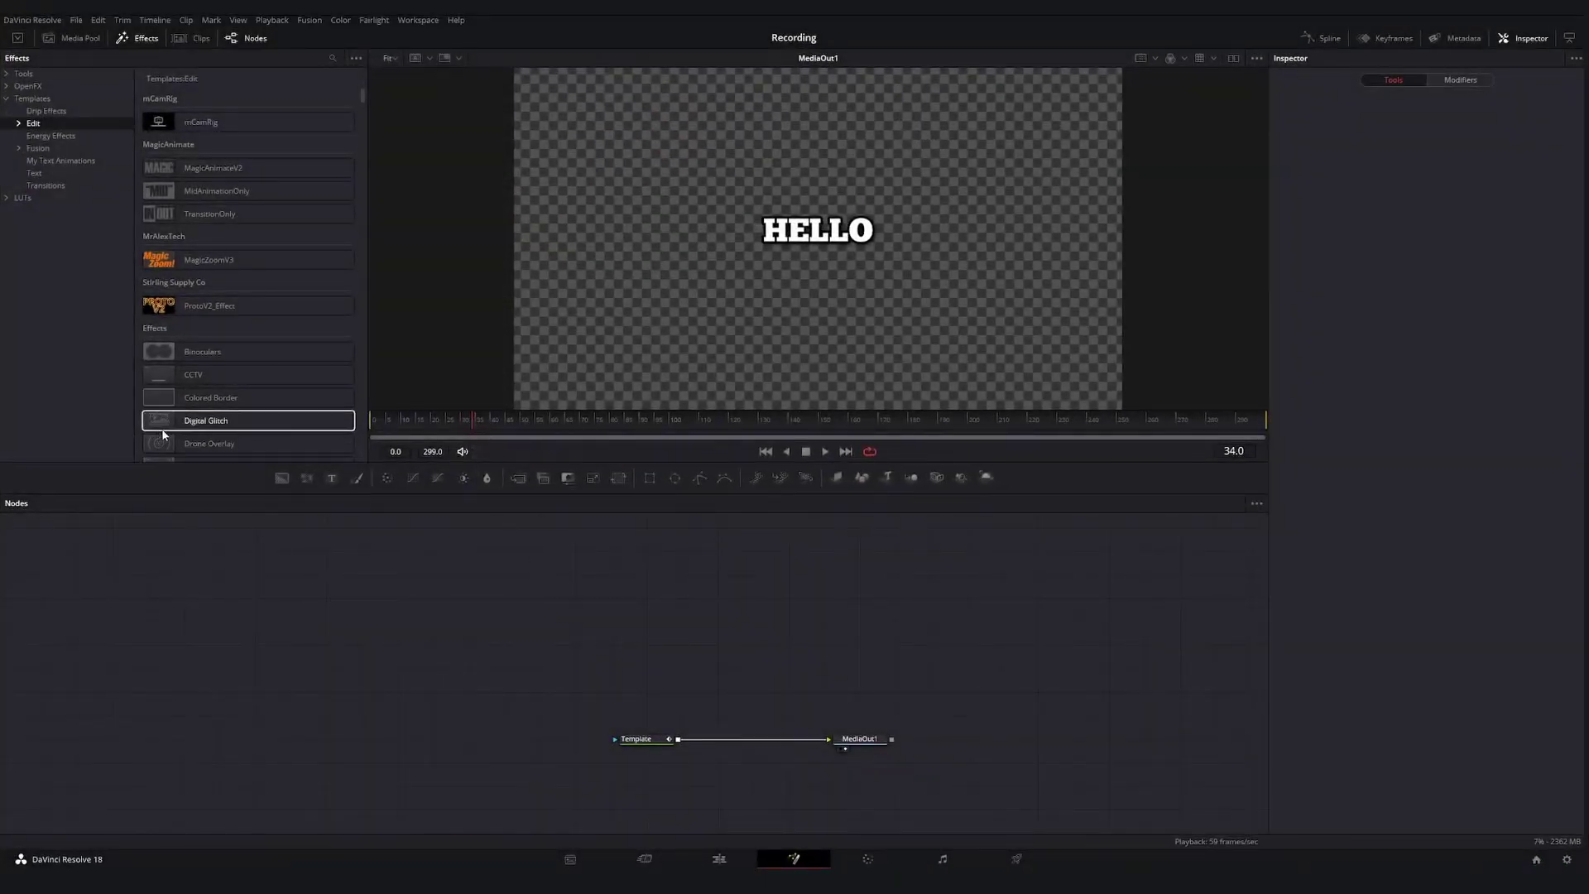
Add Slide In Slide Out as Template_1, delete the old Template node, and connect Template_1 to MediaOut1.
{"action": "left_click", "coordinate": [89, 163]}
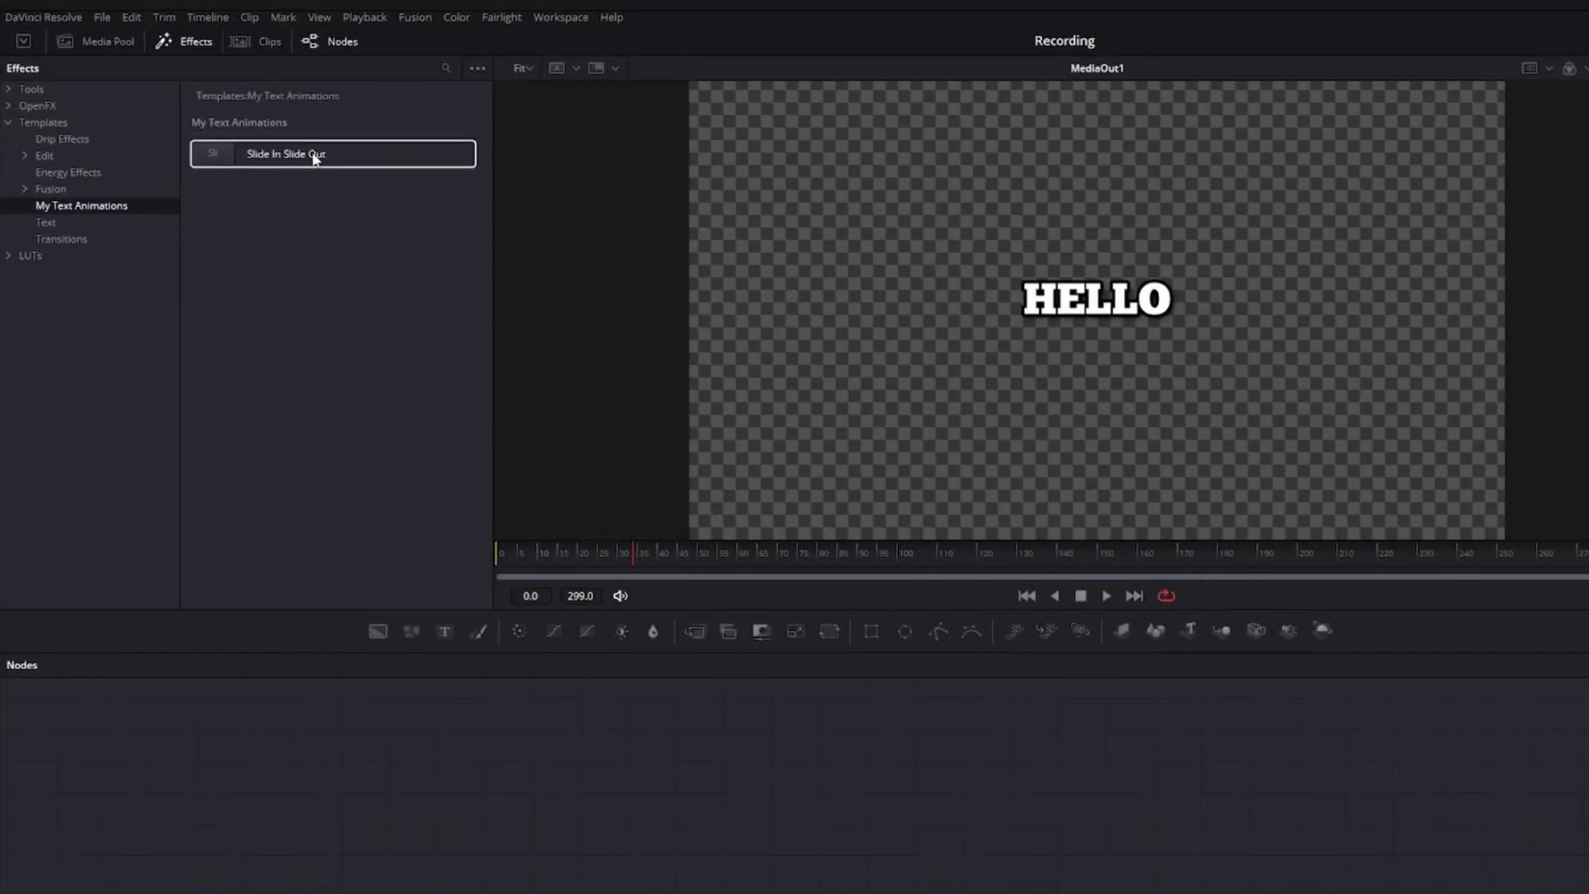
{"action": "left_click_drag", "start_coordinate": [479, 688], "coordinate": [663, 668]}
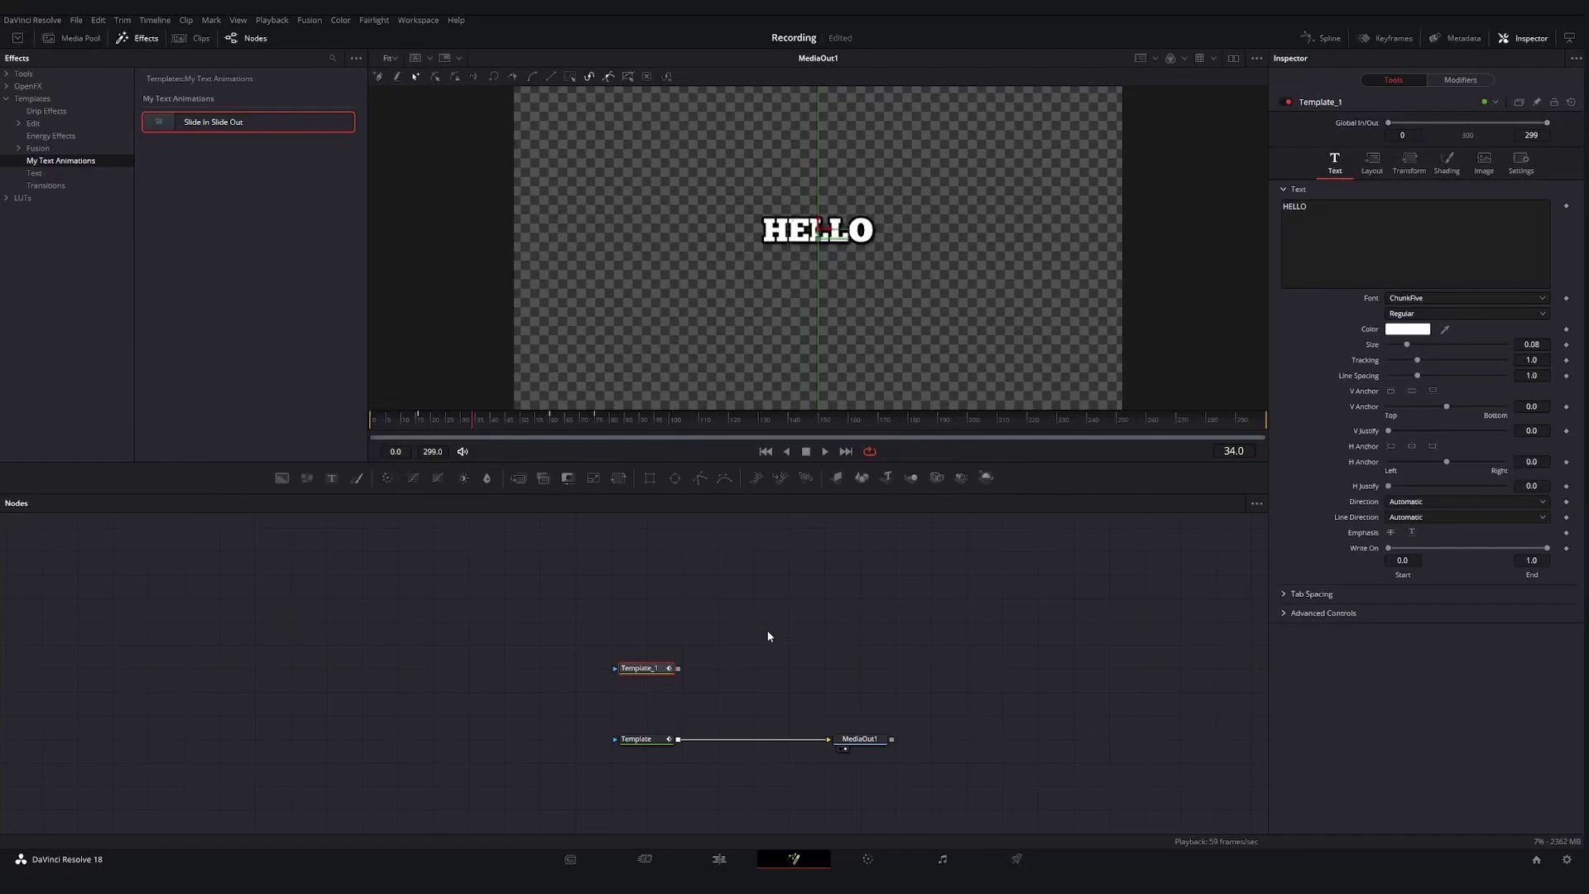
{"action": "left_click_drag", "start_coordinate": [705, 706], "coordinate": [605, 802]}
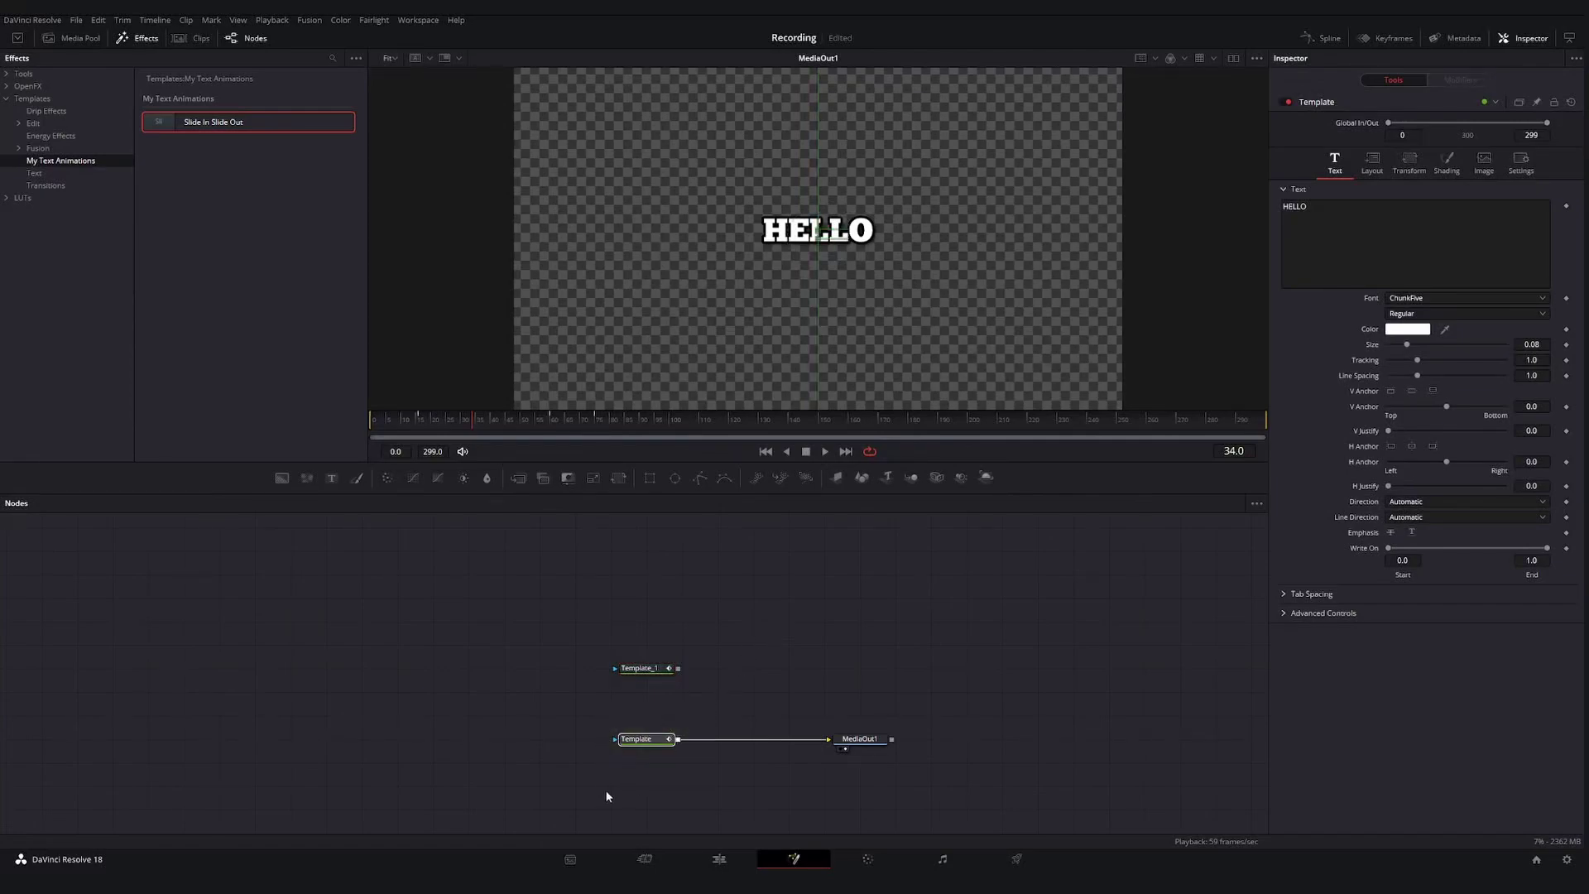
{"action": "key", "text": "Delete"}
{"action": "left_click_drag", "start_coordinate": [842, 742], "coordinate": [837, 734]}
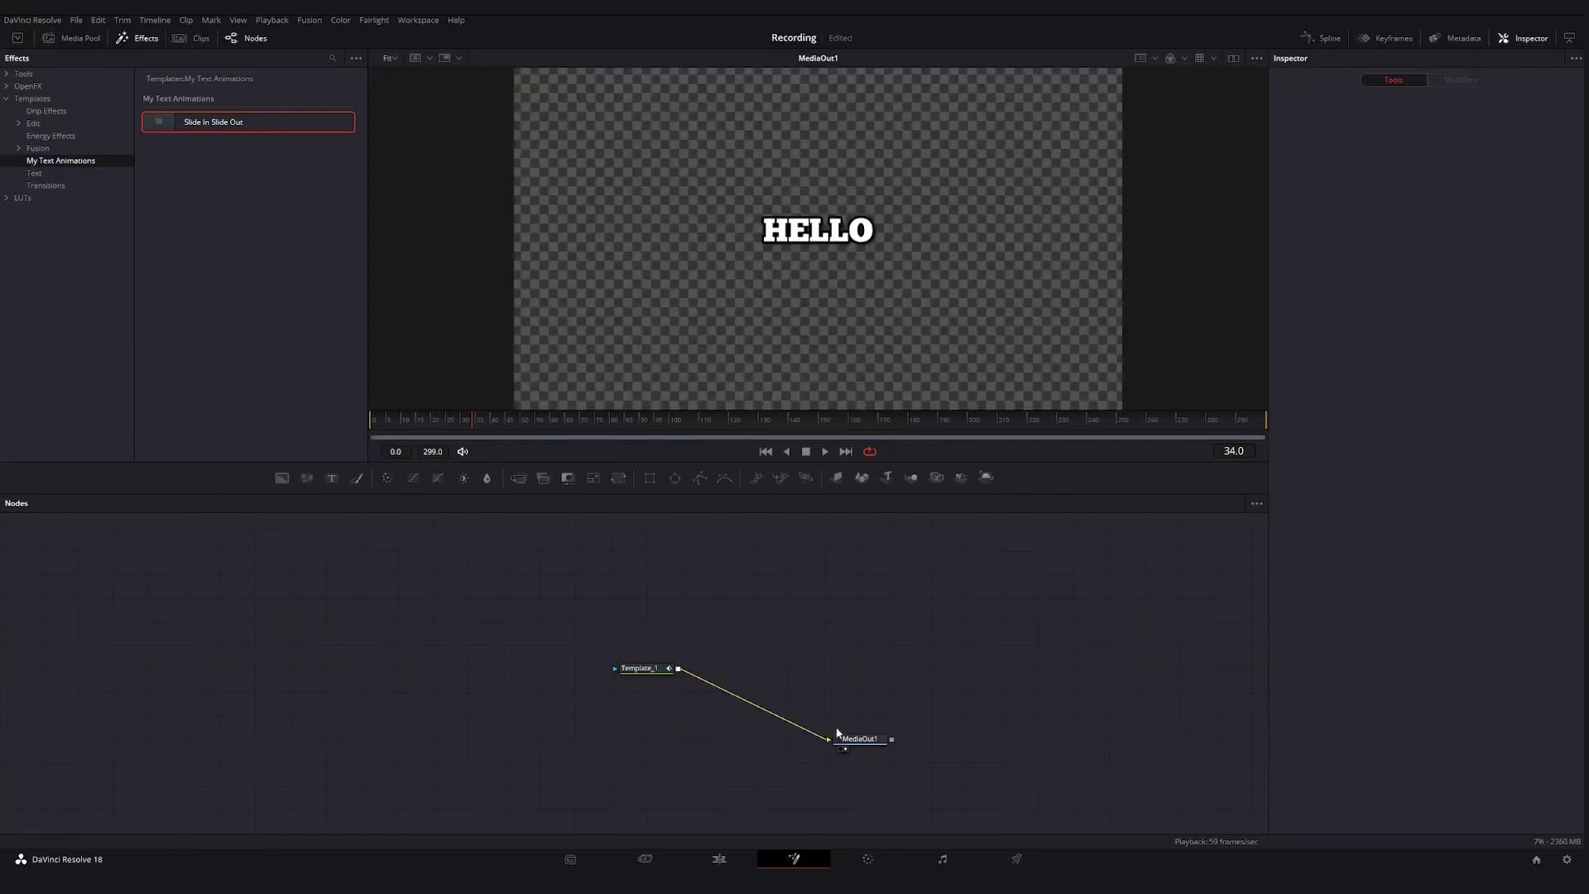